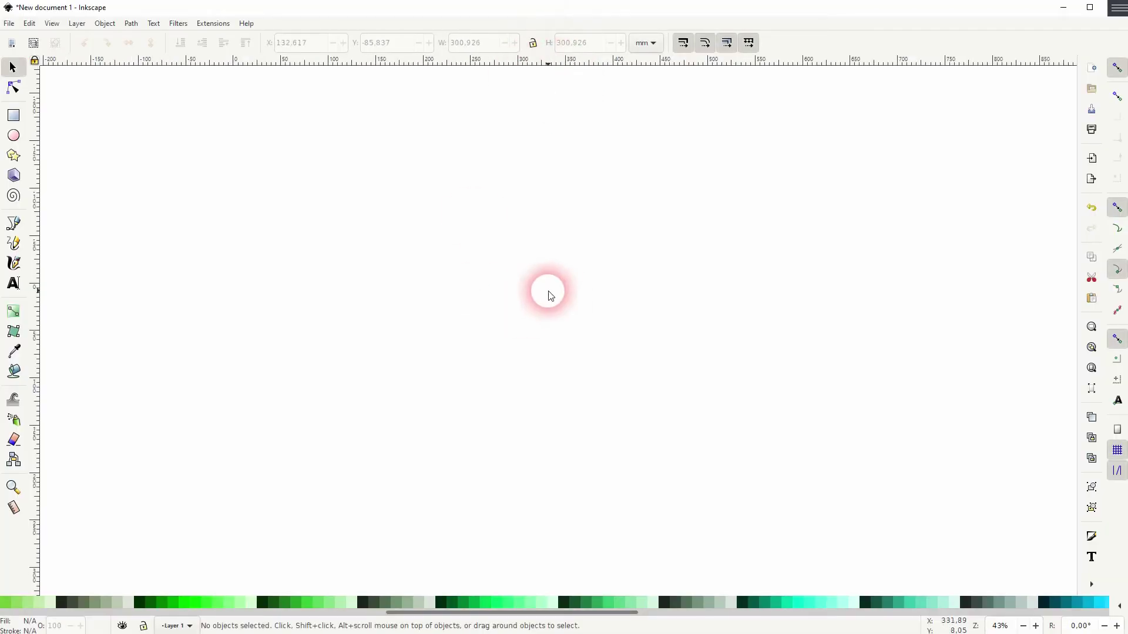
- Draw a large black circle with radius 135.602 mm and no stroke near the page centre
left_click(13, 136)
left_click_drag(394, 252, 673, 514)
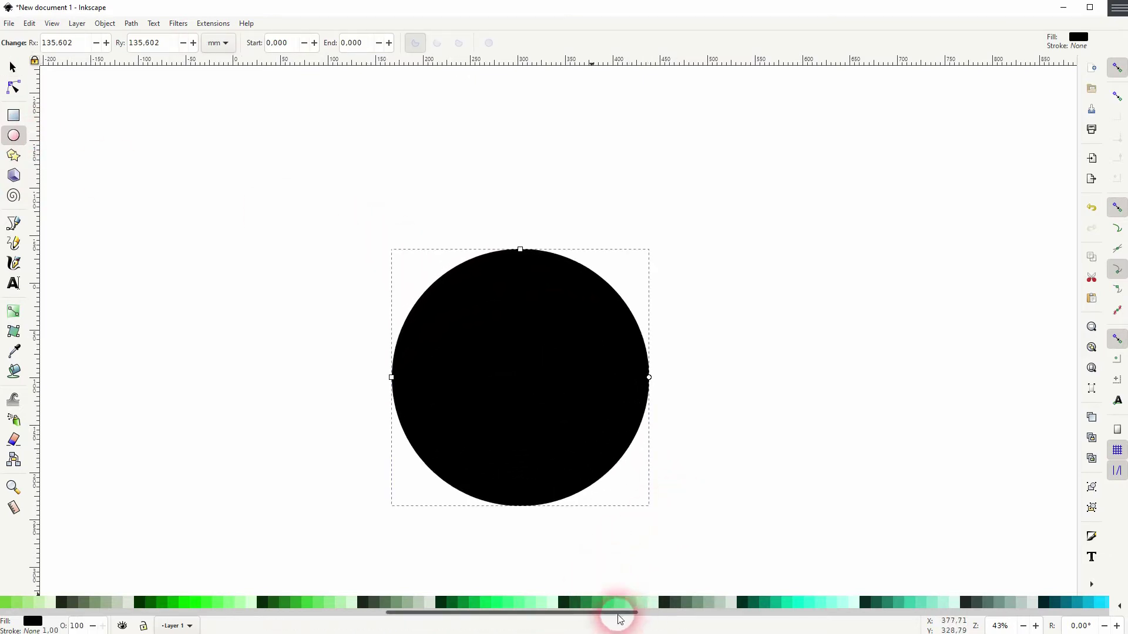
left_click_drag(619, 612, 6, 605)
left_click(400, 453)
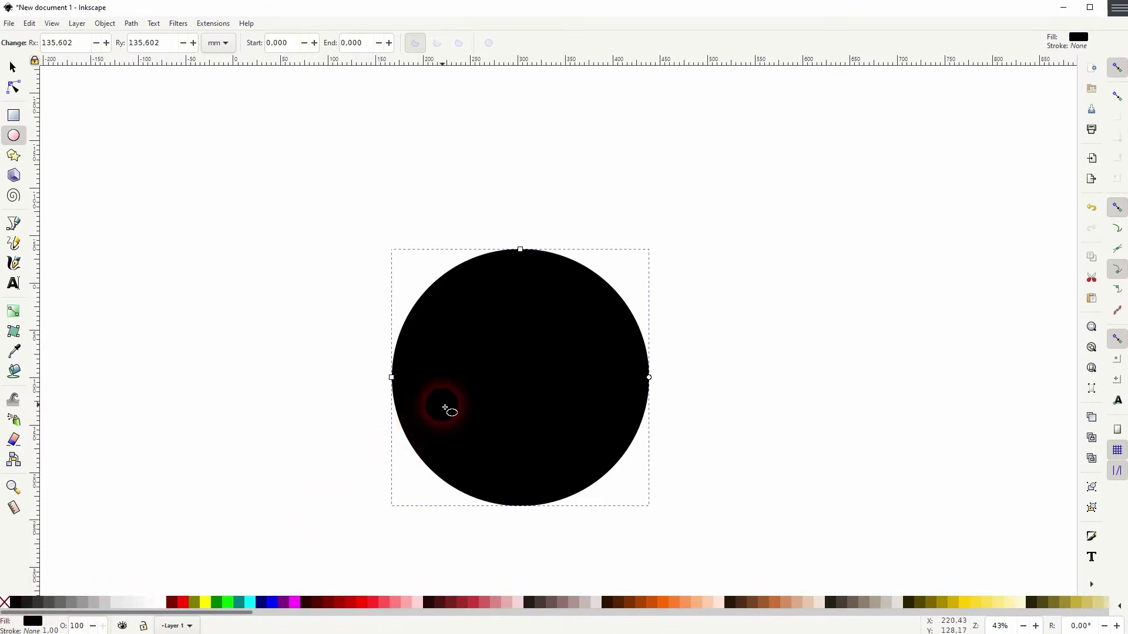
- Nudge the circle up, then make the copied circle maroon and shrink it to about 69%
left_click(13, 67)
left_click_drag(554, 318, 558, 294)
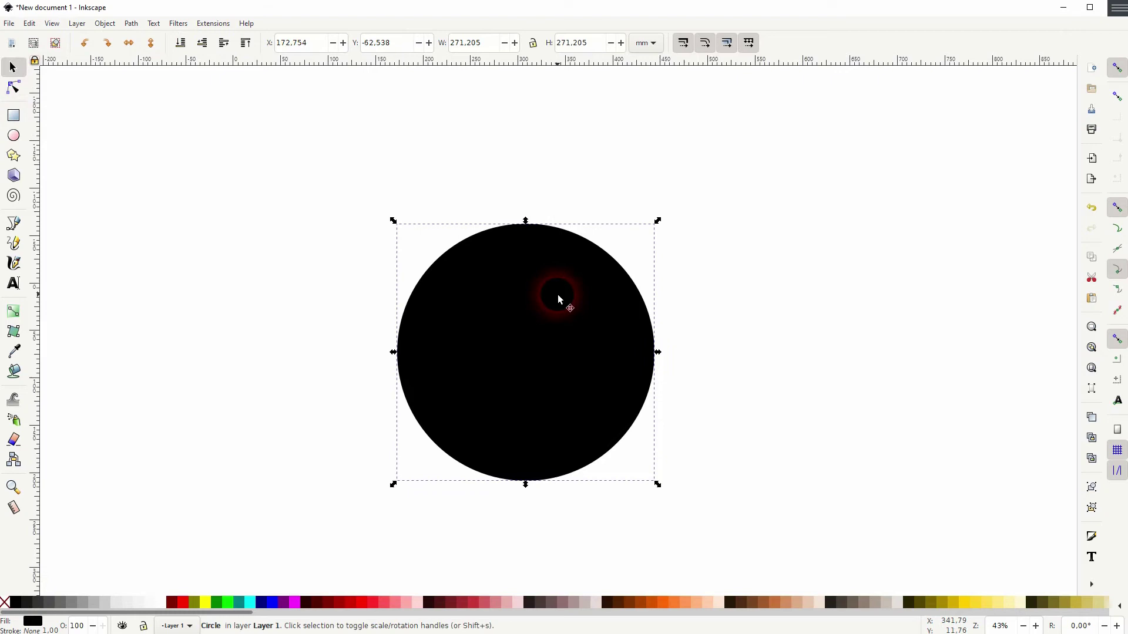
left_click(173, 607)
left_click_drag(655, 352, 615, 368)
- Subtract the inner circle with Path > Difference to form a ring, then shift it slightly left
left_click_drag(323, 521, 801, 156)
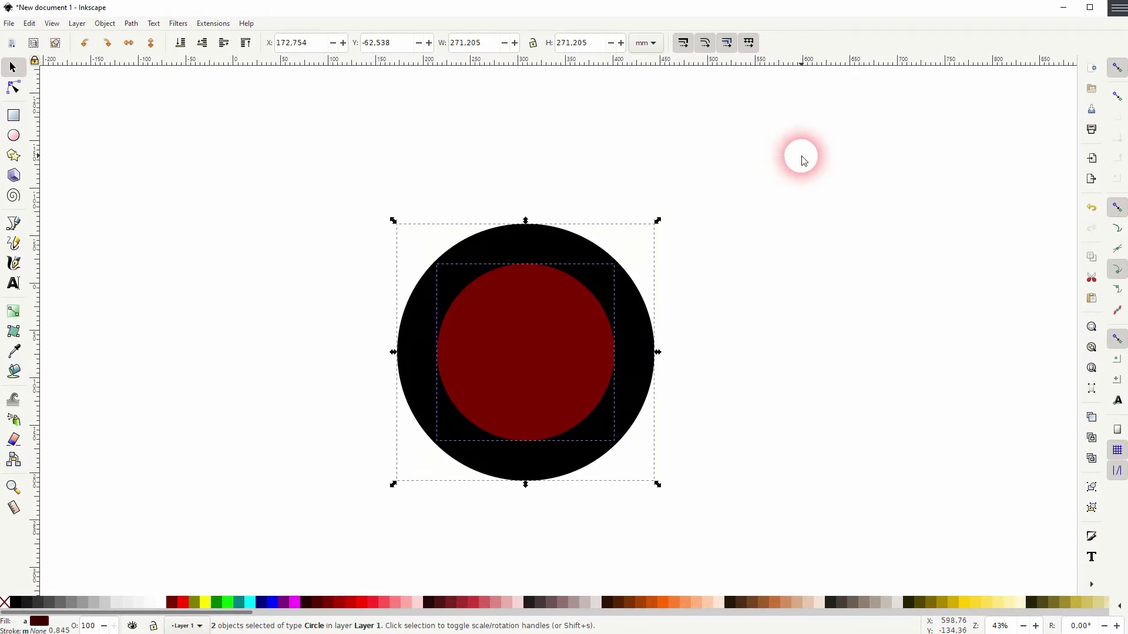
left_click(131, 23)
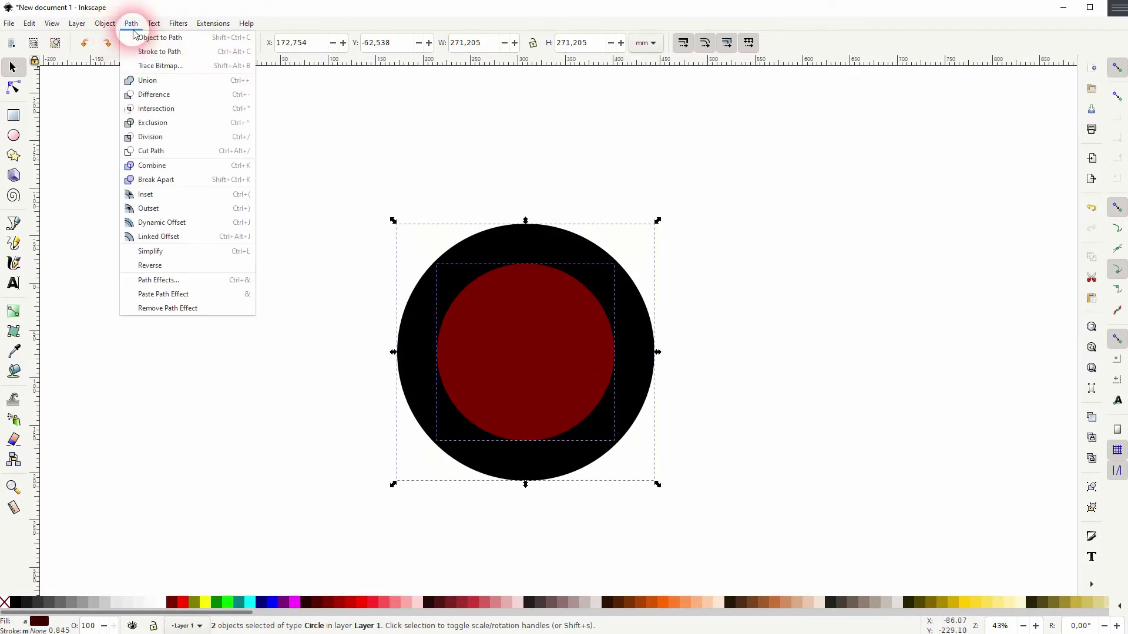
left_click(169, 93)
left_click(765, 311)
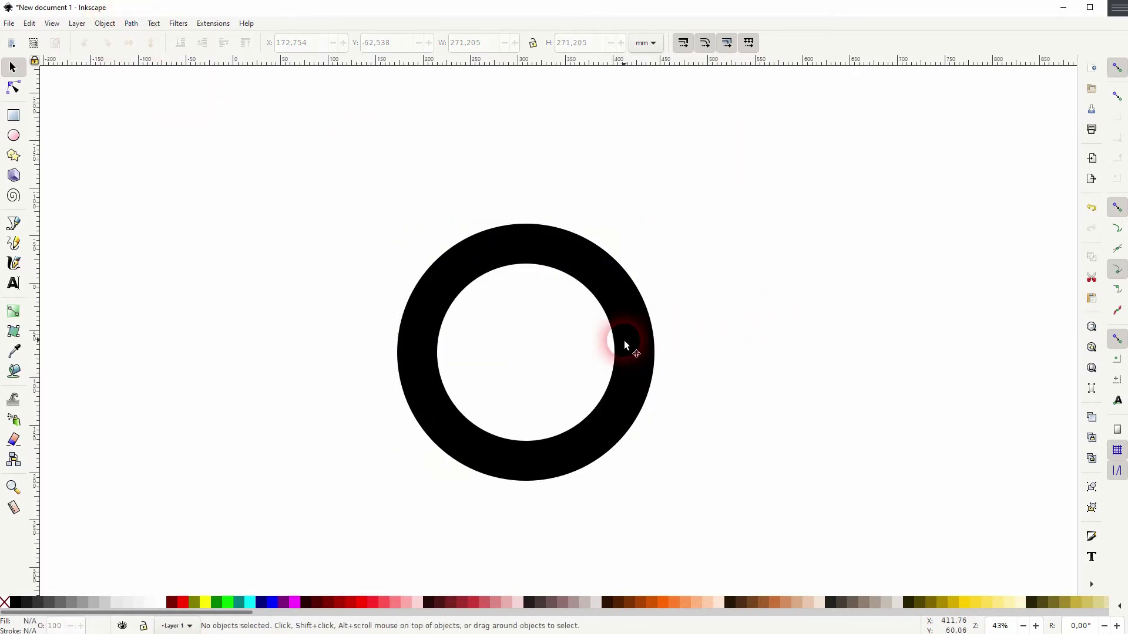
left_click_drag(624, 340, 612, 340)
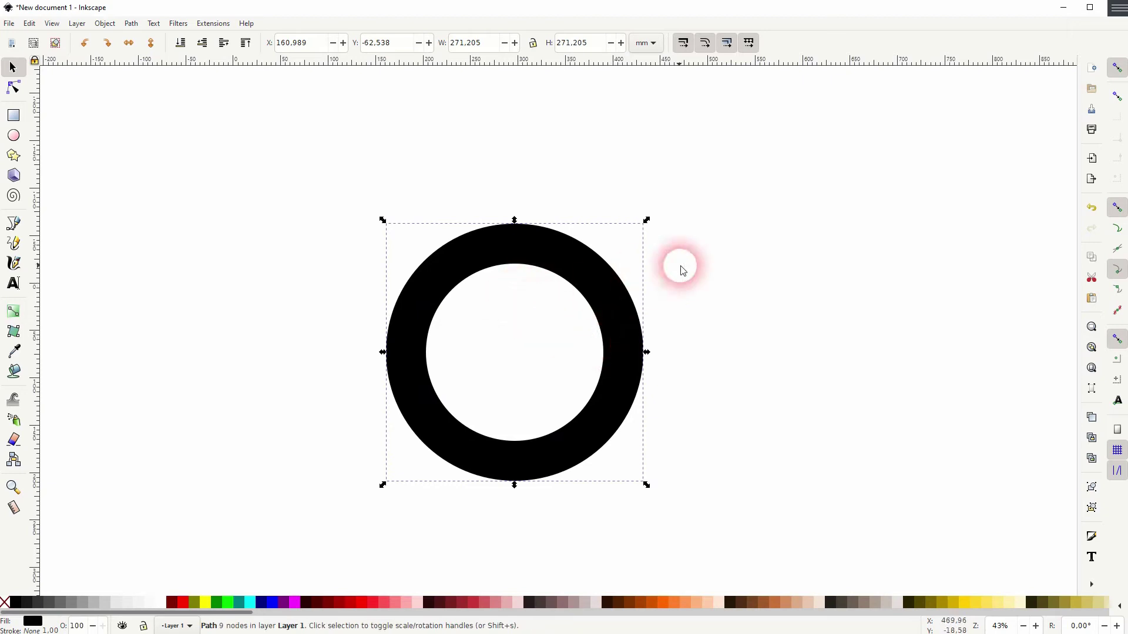
- Enable snapping to object centres and place a vertical guide through the ring's centre
left_click(701, 261)
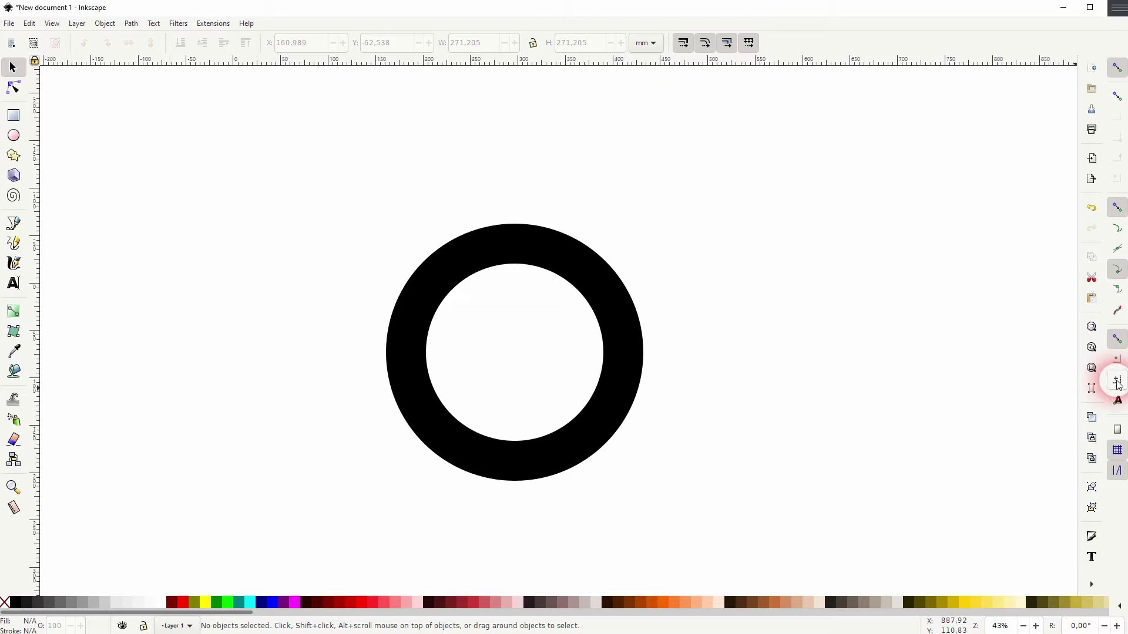
left_click(1117, 68)
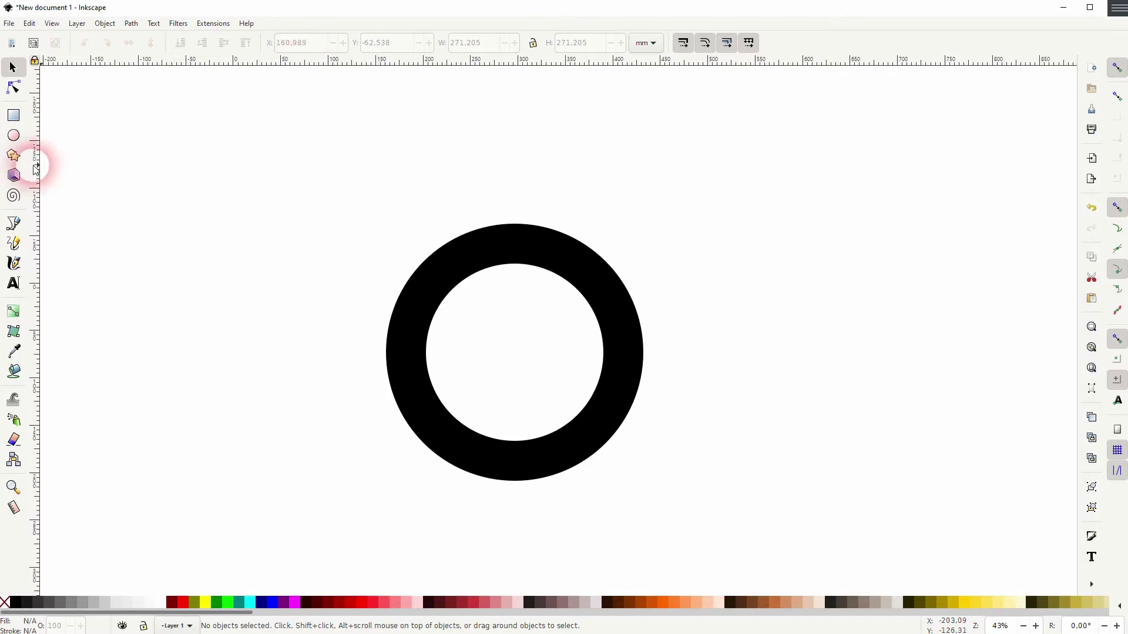
left_click_drag(35, 169, 526, 351)
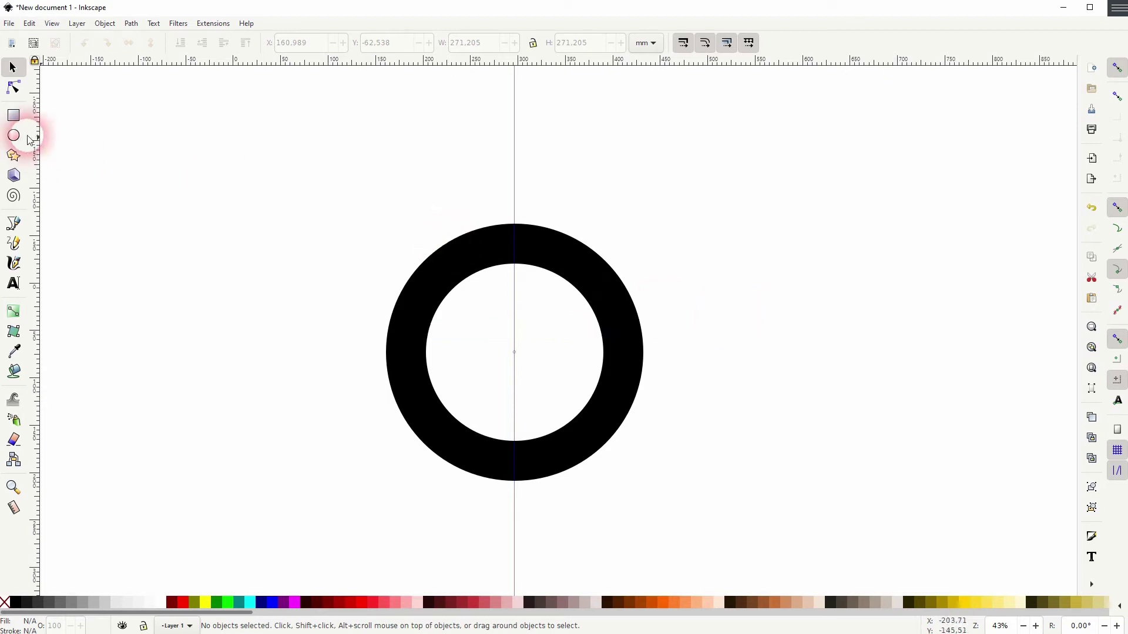
- Draw a square-cornered maroon rectangle, centre it on the guide, and slide it over the ring's top
left_click(8, 119)
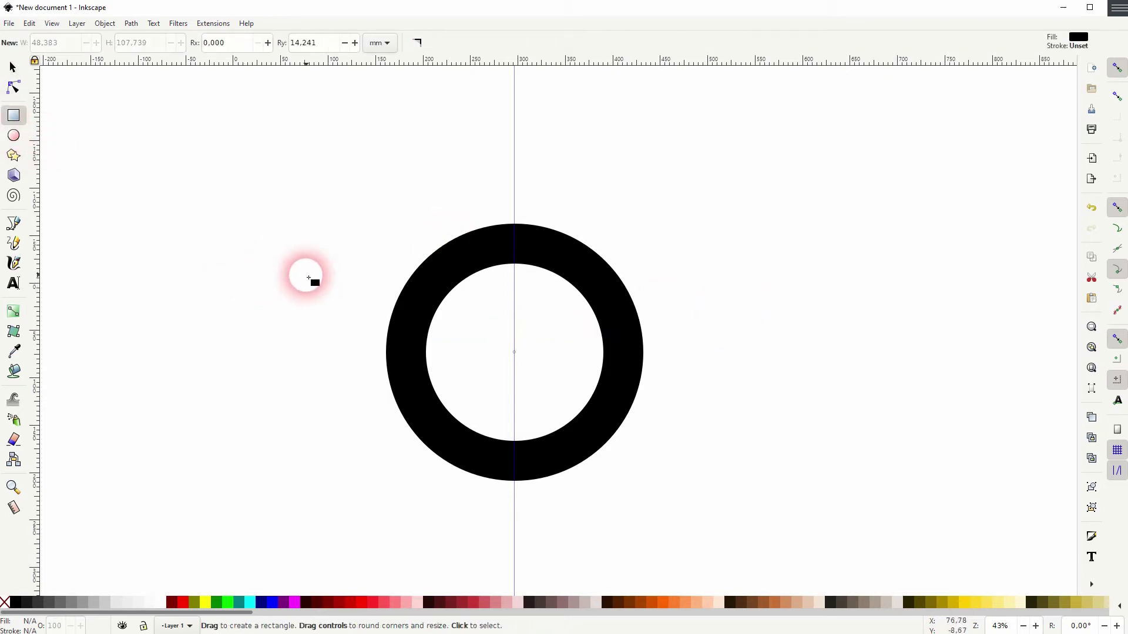
left_click_drag(310, 277, 368, 388)
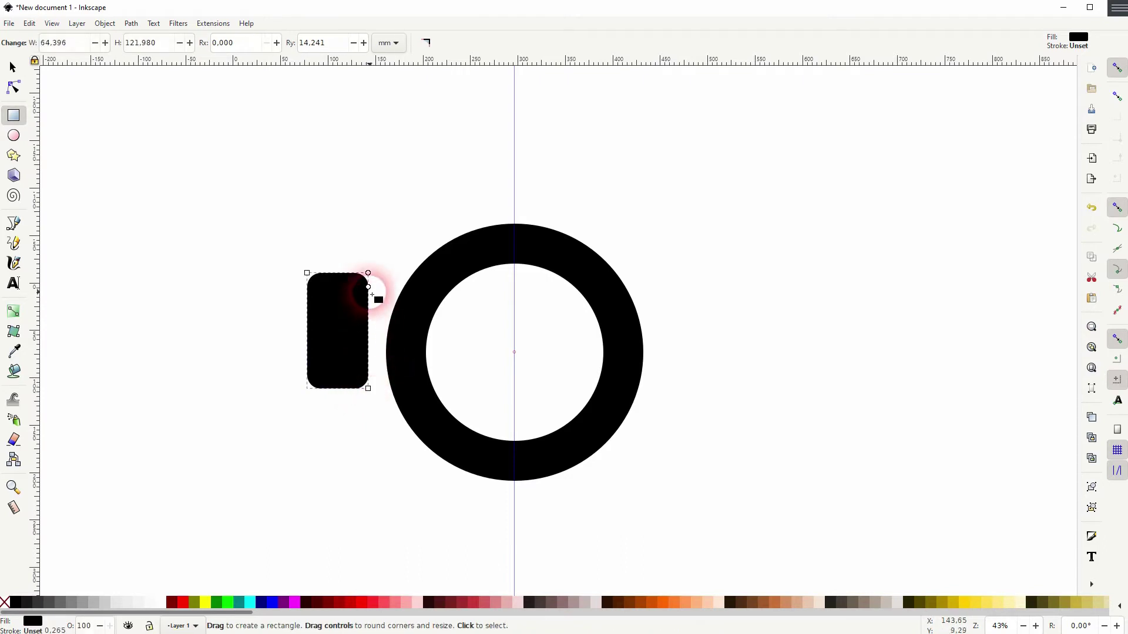
left_click_drag(369, 287, 368, 262)
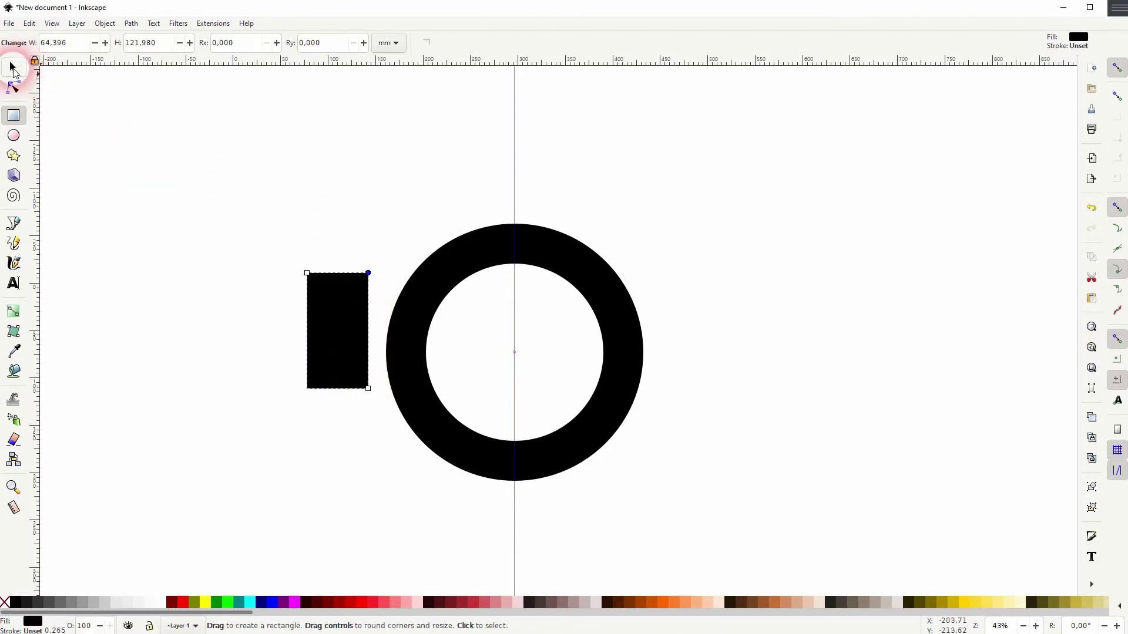
left_click(13, 67)
left_click_drag(334, 326, 518, 349)
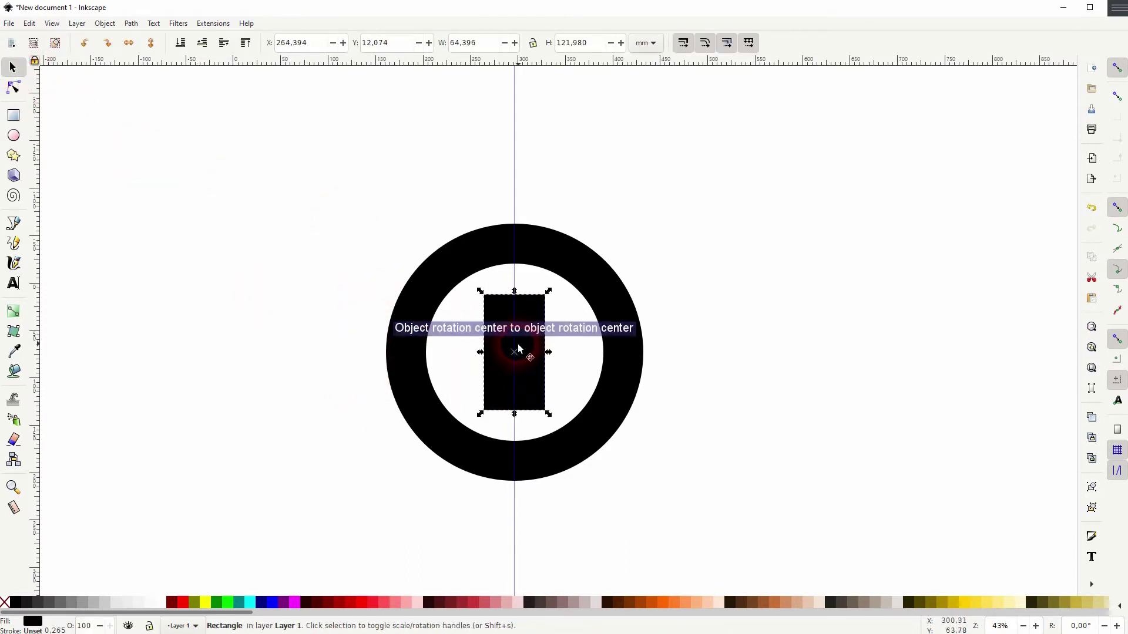
left_click(172, 601)
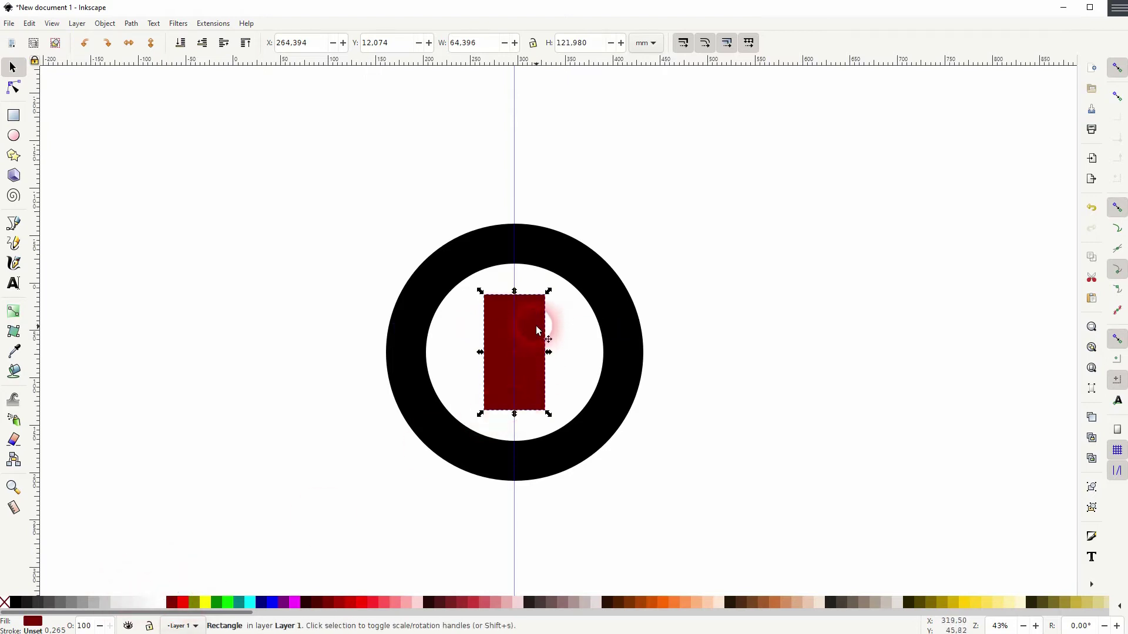
left_click_drag(531, 322, 530, 214)
- Subtract the rectangle from the ring with Path > Difference to cut the top gap
left_click(625, 312, "shift")
left_click(130, 23)
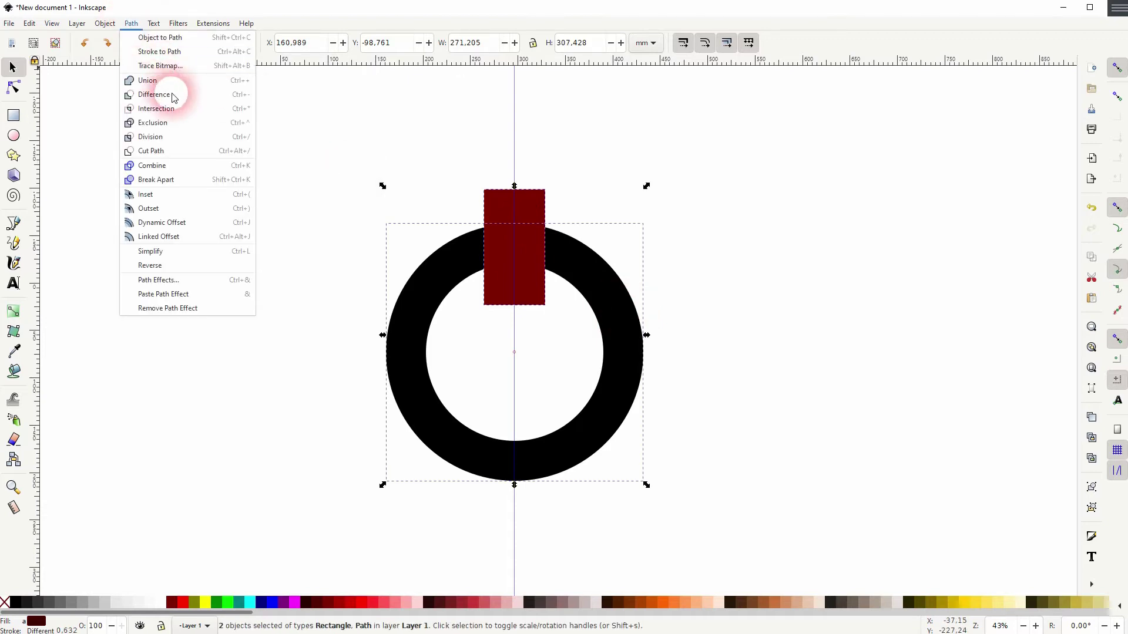
left_click(154, 94)
left_click(705, 307)
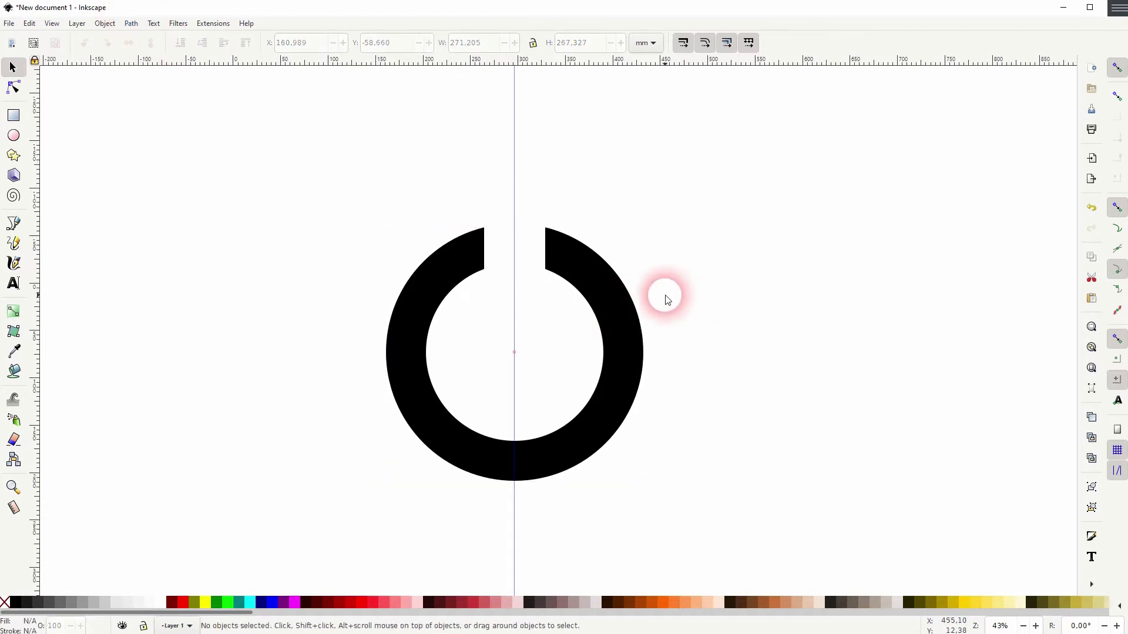
- Add a Corners (Fillet/Chamfer) path effect to the ring
left_click(629, 300)
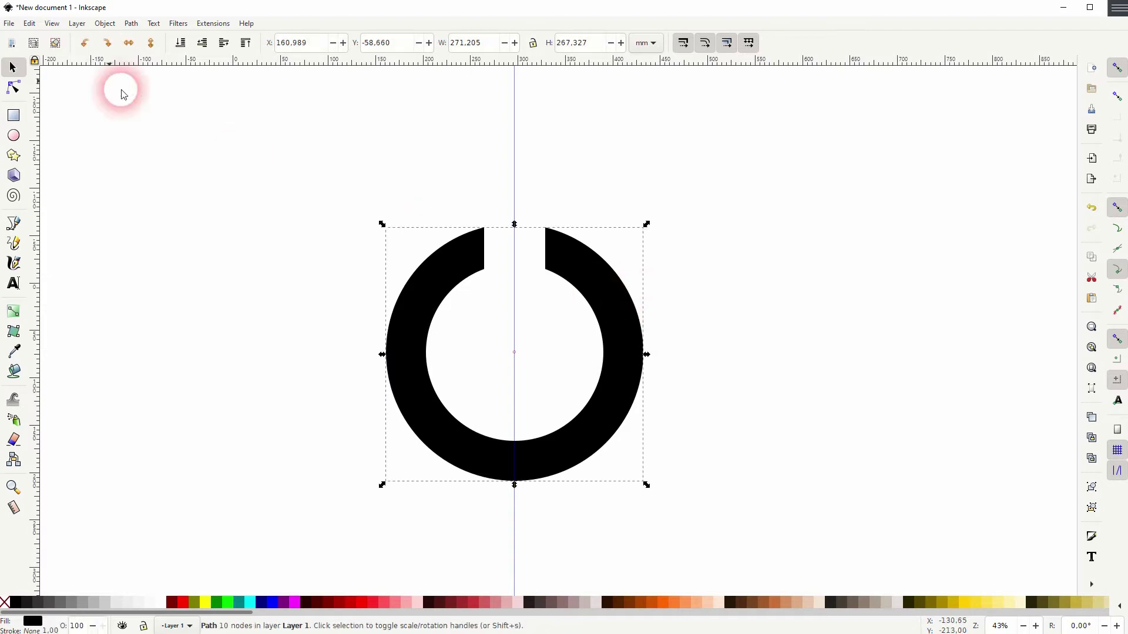
left_click(131, 23)
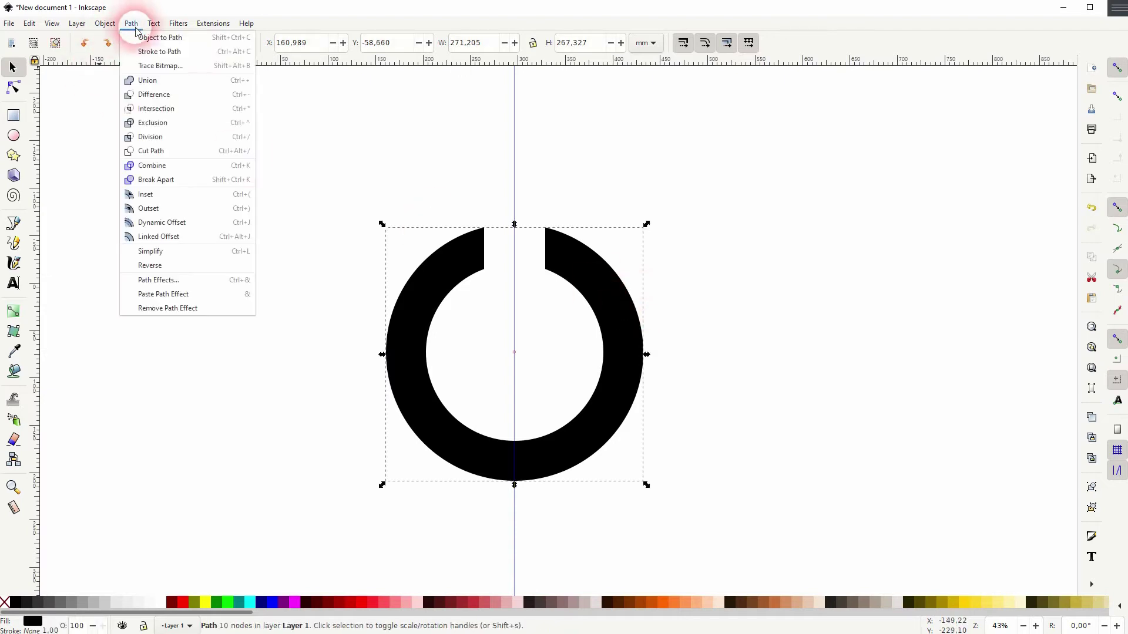
left_click(181, 282)
left_click(899, 126)
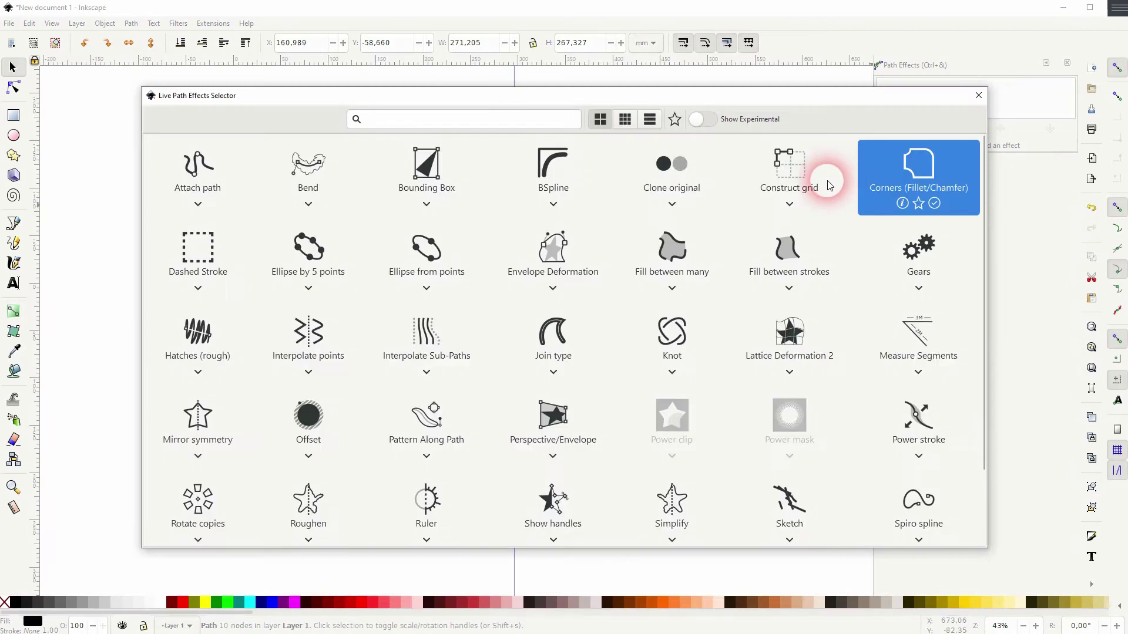
left_click(925, 179)
- Select the four gap-corner nodes and drag the fillet knot to round them
left_click(13, 87)
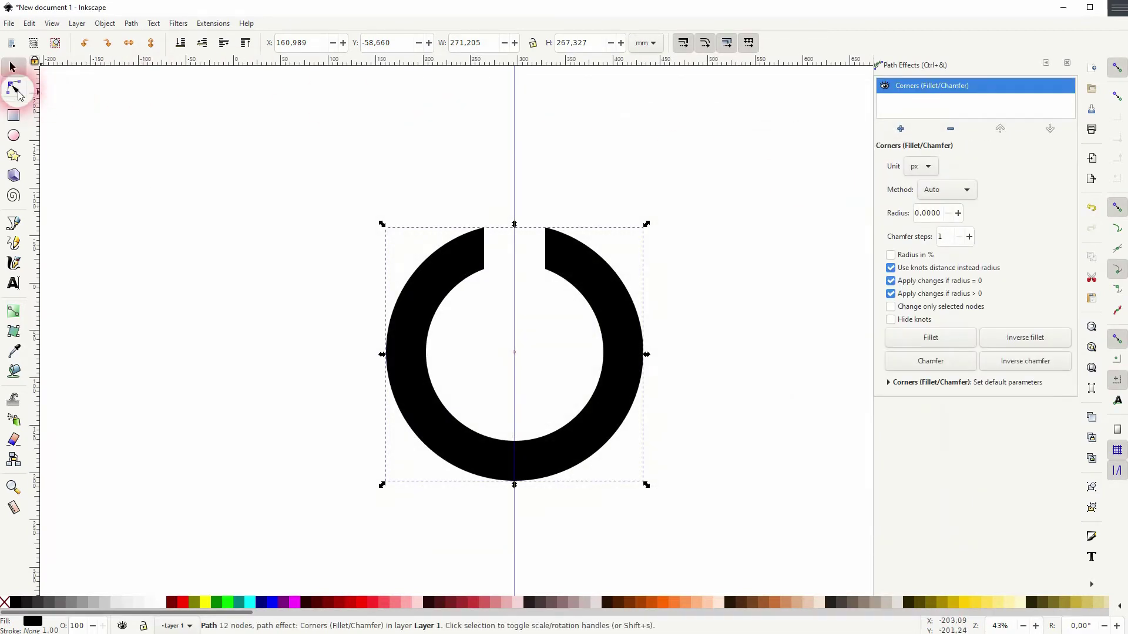
scroll(478, 253, "up", 3)
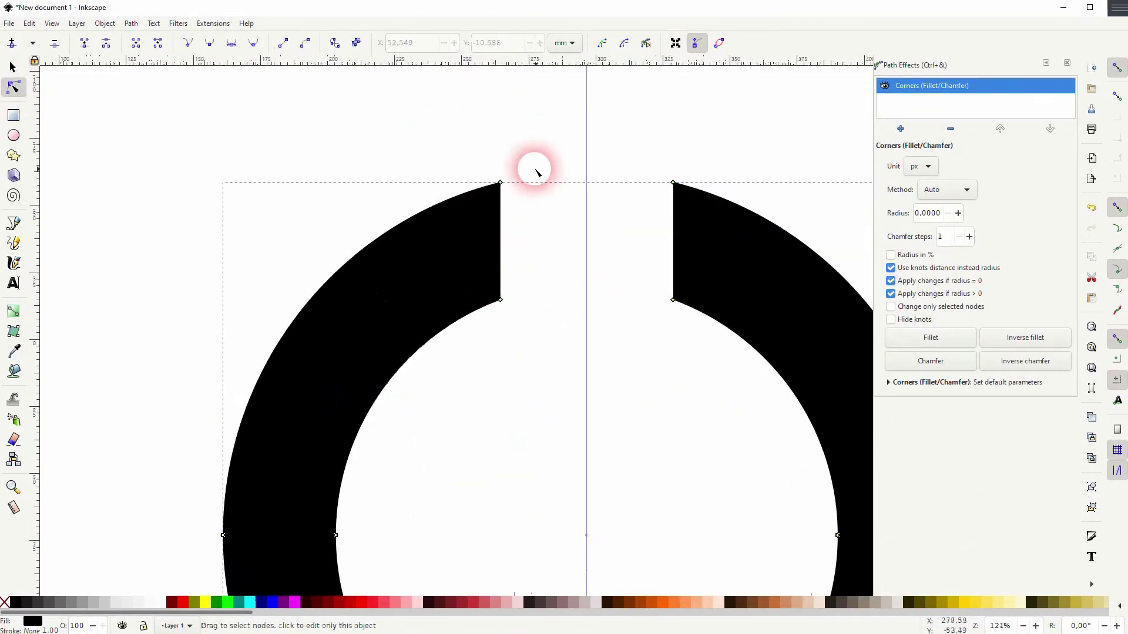
left_click_drag(531, 162, 488, 317)
left_click_drag(638, 145, 705, 336, "shift")
left_click_drag(673, 301, 688, 310)
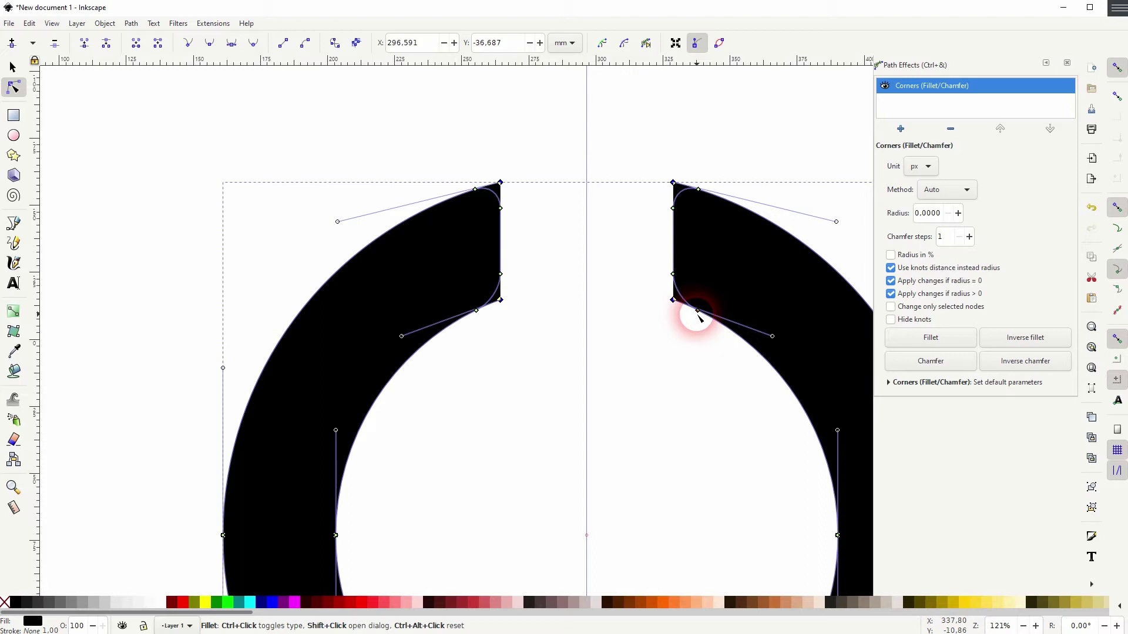
left_click_drag(694, 317, 700, 335)
left_click(14, 93)
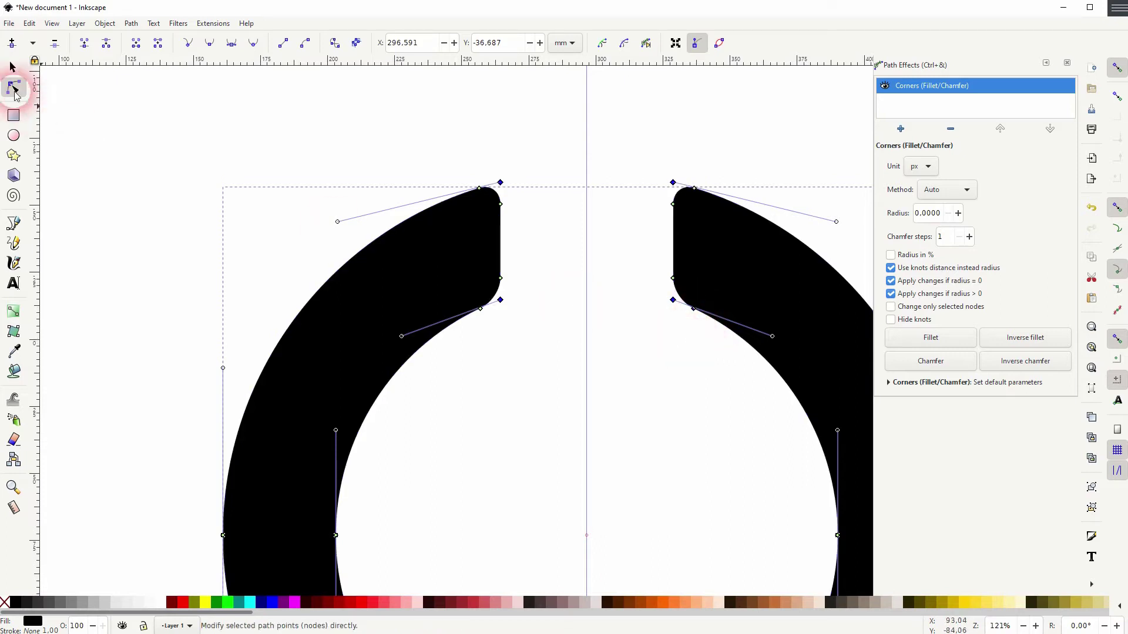
left_click(13, 69)
left_click(209, 121)
scroll(542, 290, "down", 3, "ctrl")
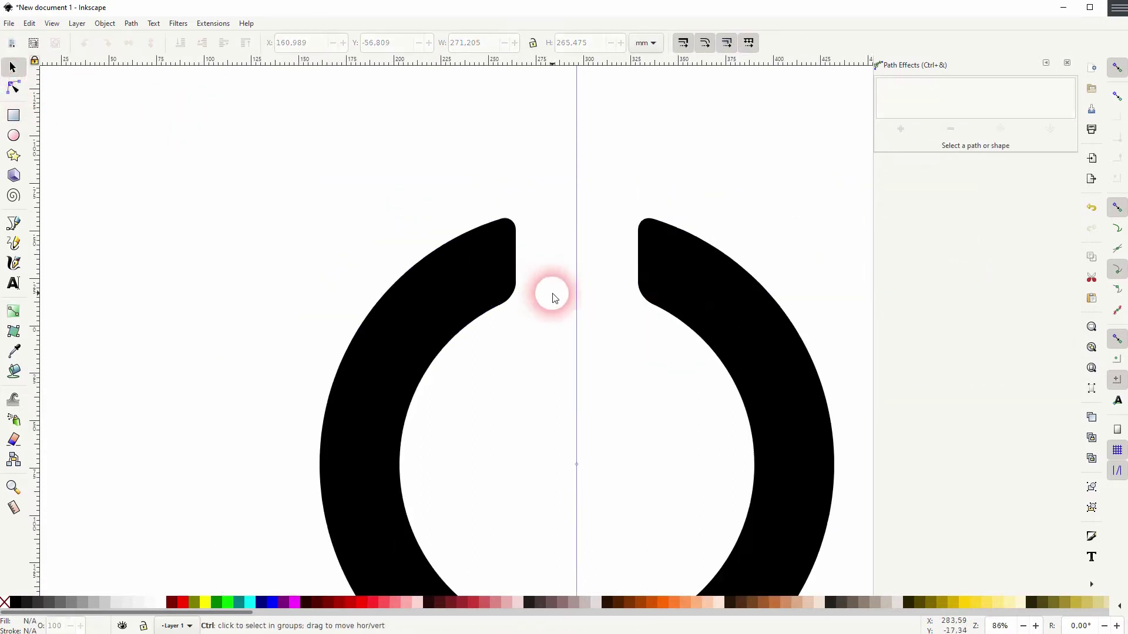
left_click_drag(651, 336, 567, 346)
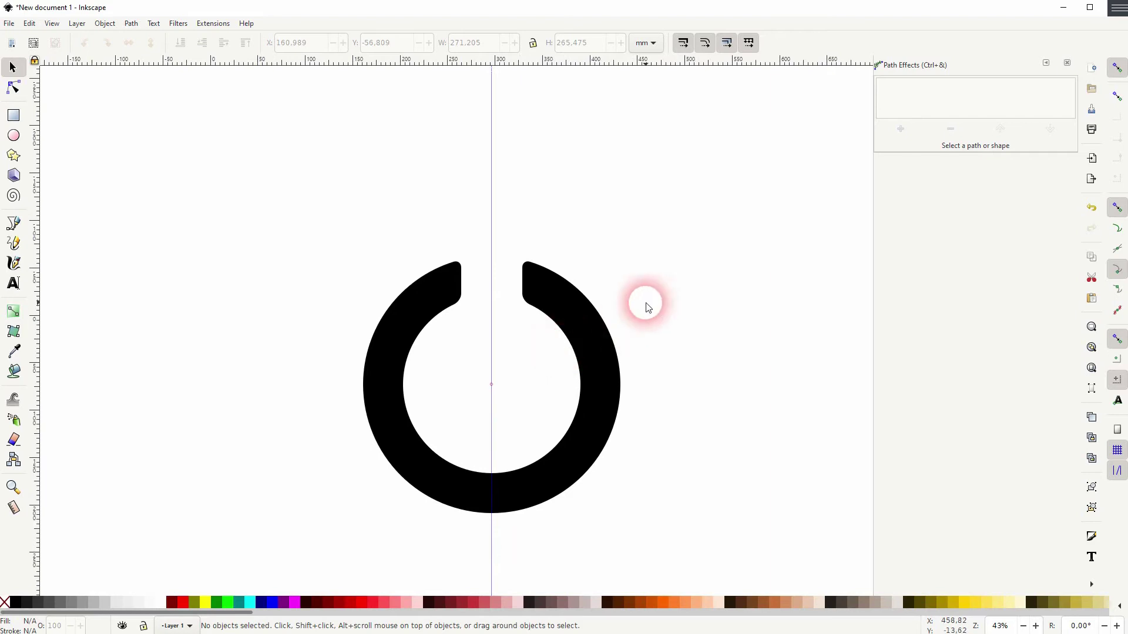
- Draw a dark-red rectangle beside the ring, after discarding a first attempt
left_click(14, 115)
left_click_drag(168, 224, 241, 332)
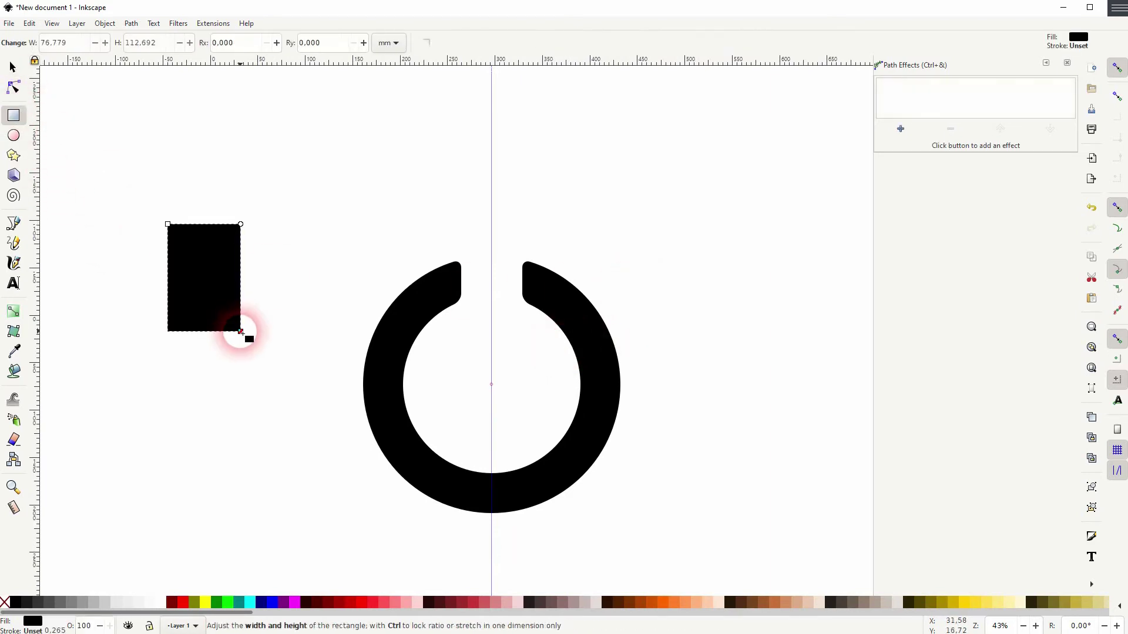
left_click(172, 602)
key("Delete")
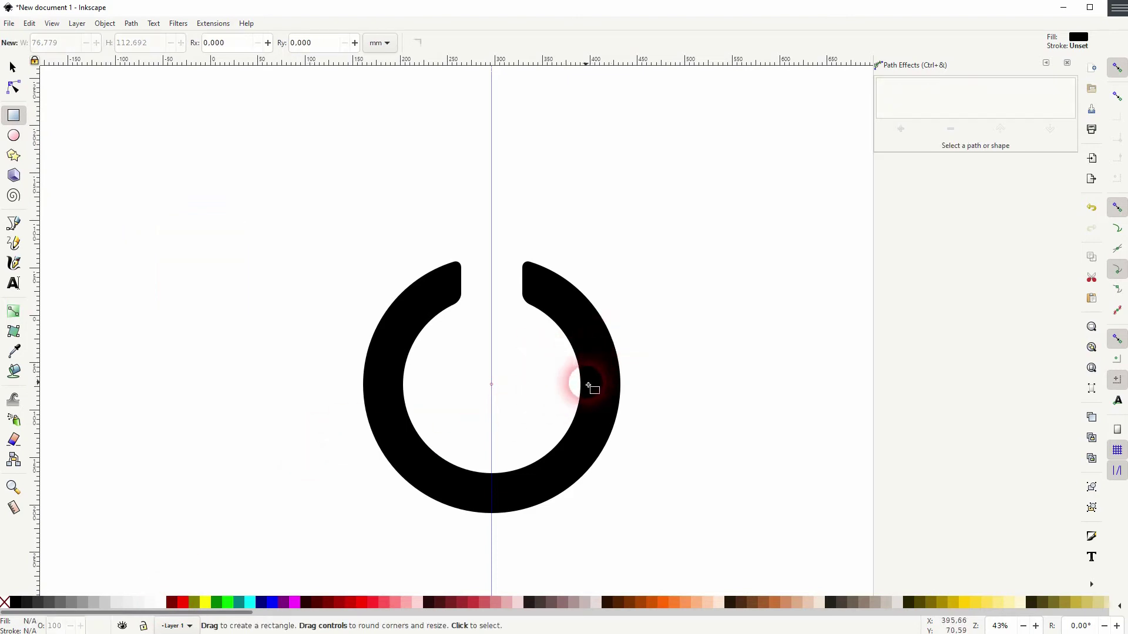
left_click_drag(669, 358, 608, 445)
left_click(172, 603)
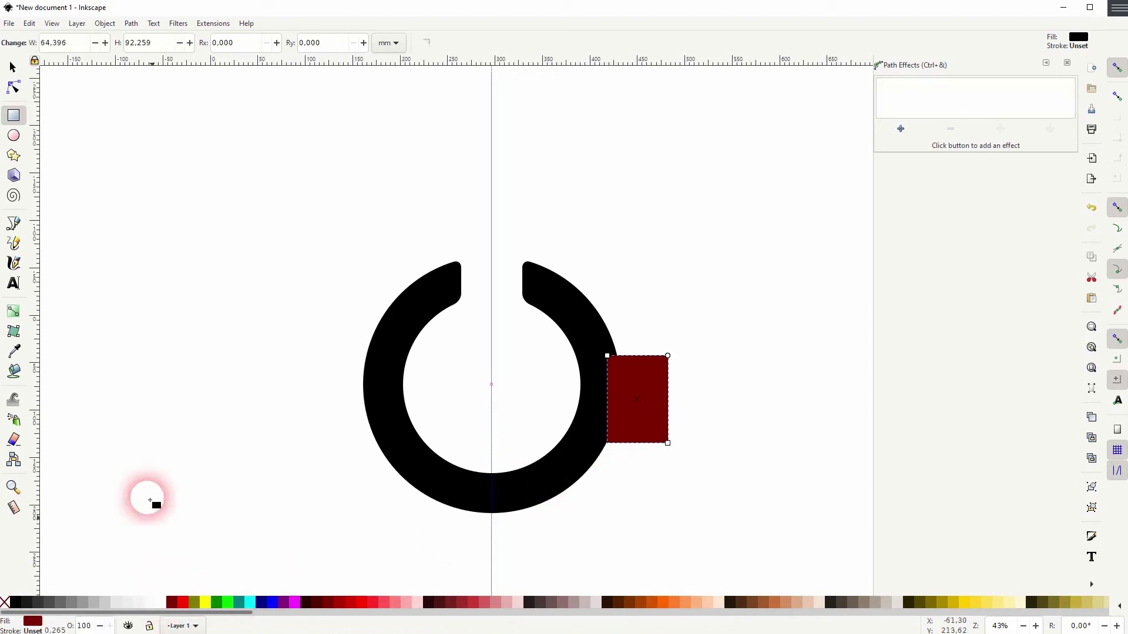
- Fit the rectangle into the ring's gap as a 41.486 × 101.016 mm bar and fill it black
left_click(17, 70)
scroll(622, 390, "up", 2)
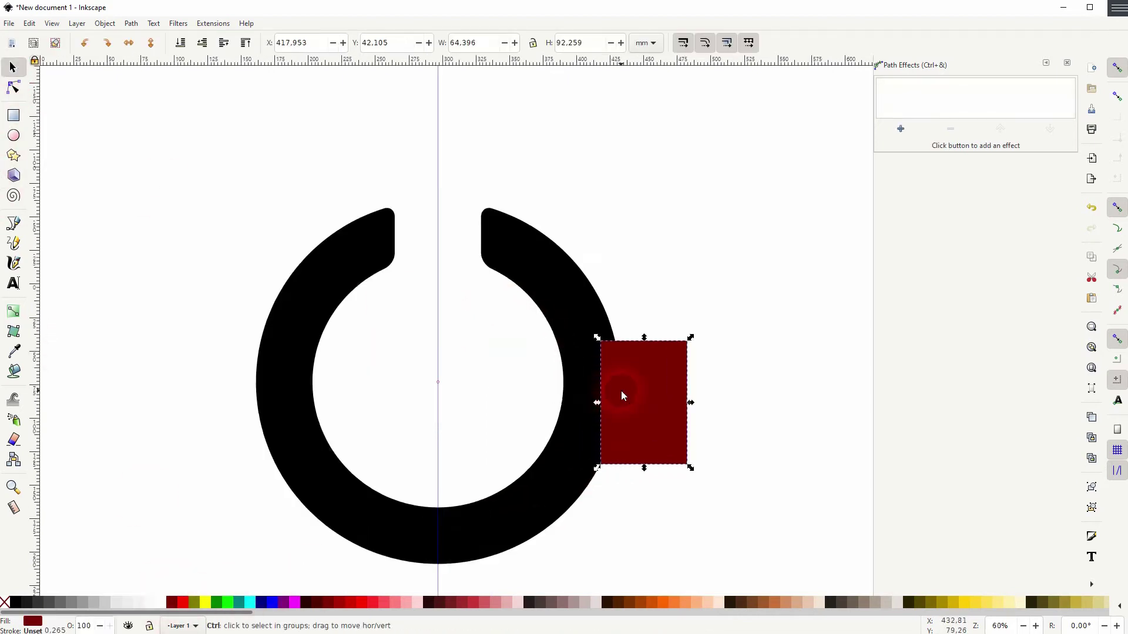
left_click_drag(629, 397, 575, 368)
left_click_drag(670, 380, 369, 259)
scroll(377, 199, "down", 1, "ctrl")
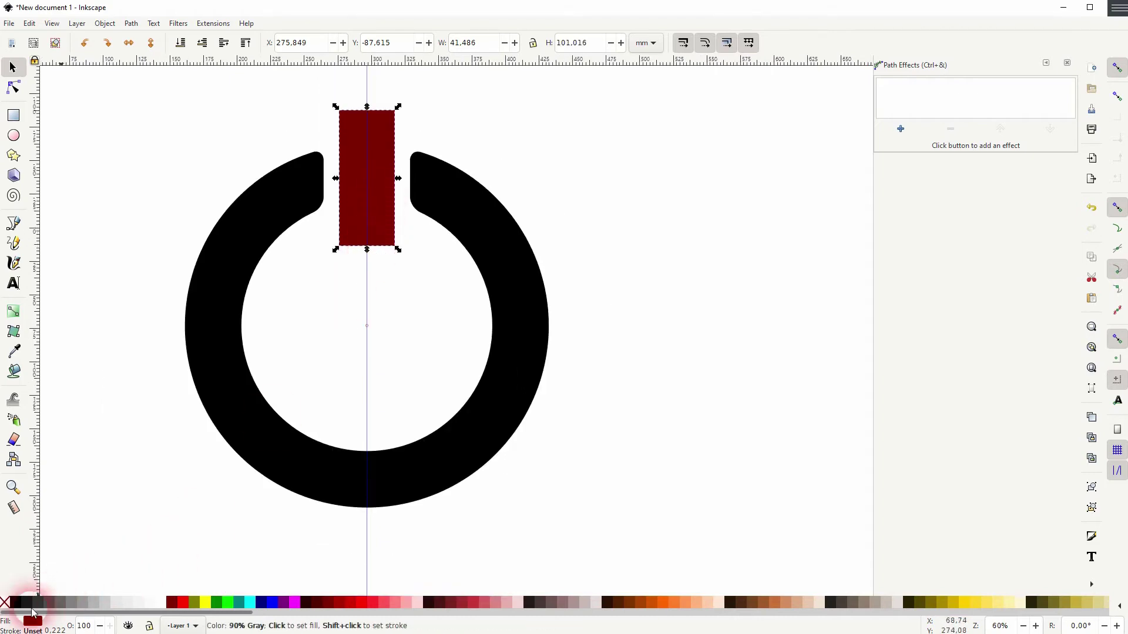
left_click(15, 602)
left_click_drag(644, 256, 707, 305)
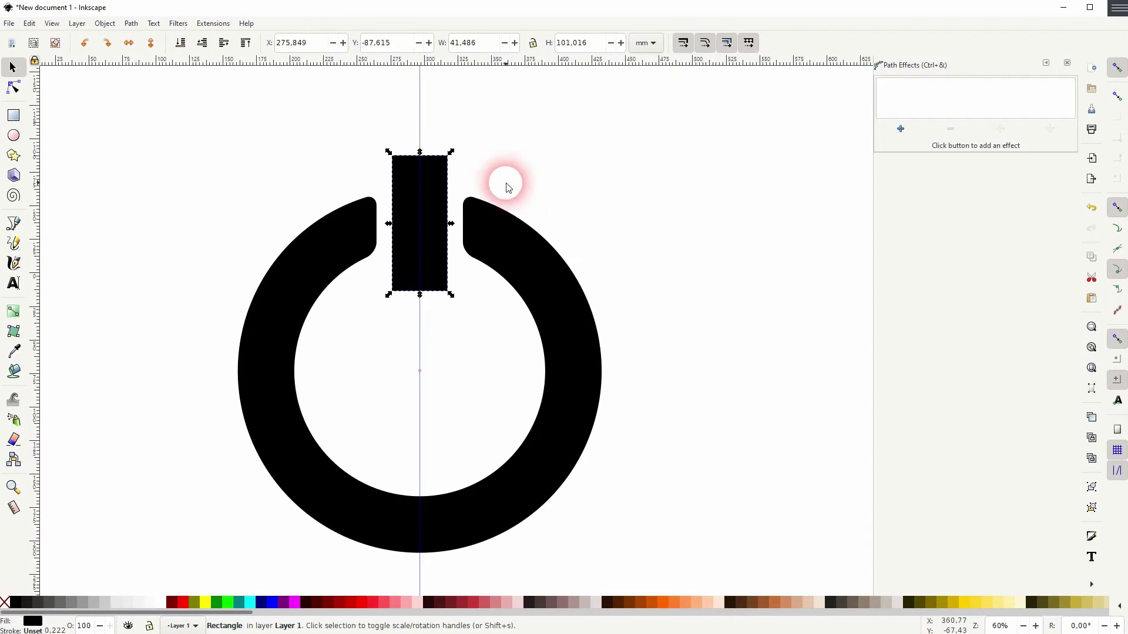
- Round the bar's corners and move the bar up 3.5 mm
left_click(13, 115)
left_click_drag(451, 160, 449, 170)
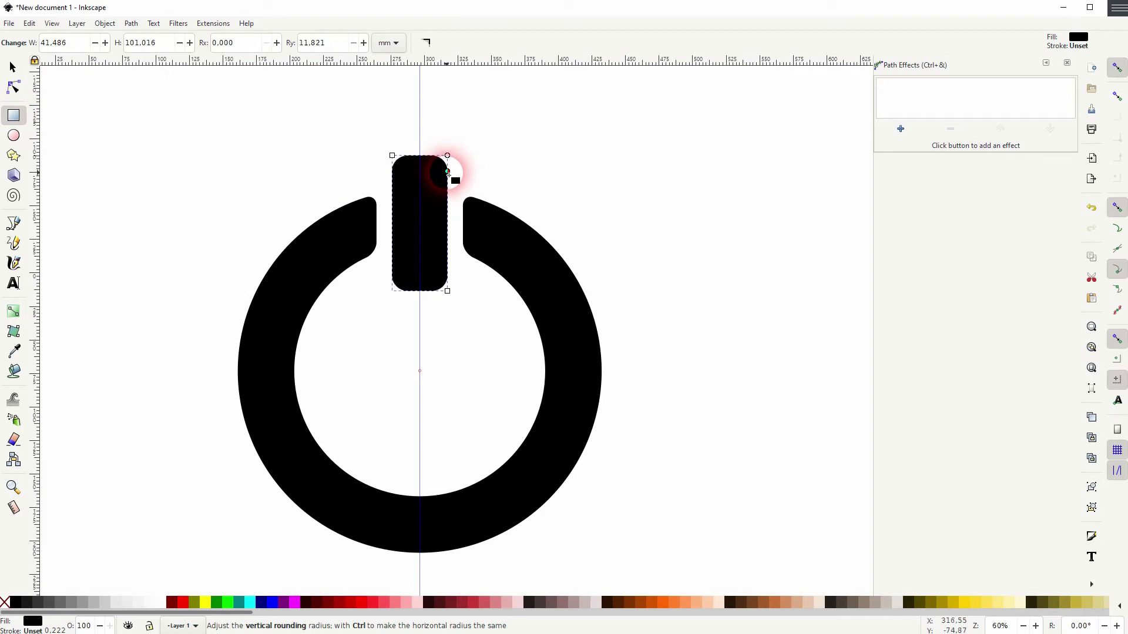
left_click(13, 67)
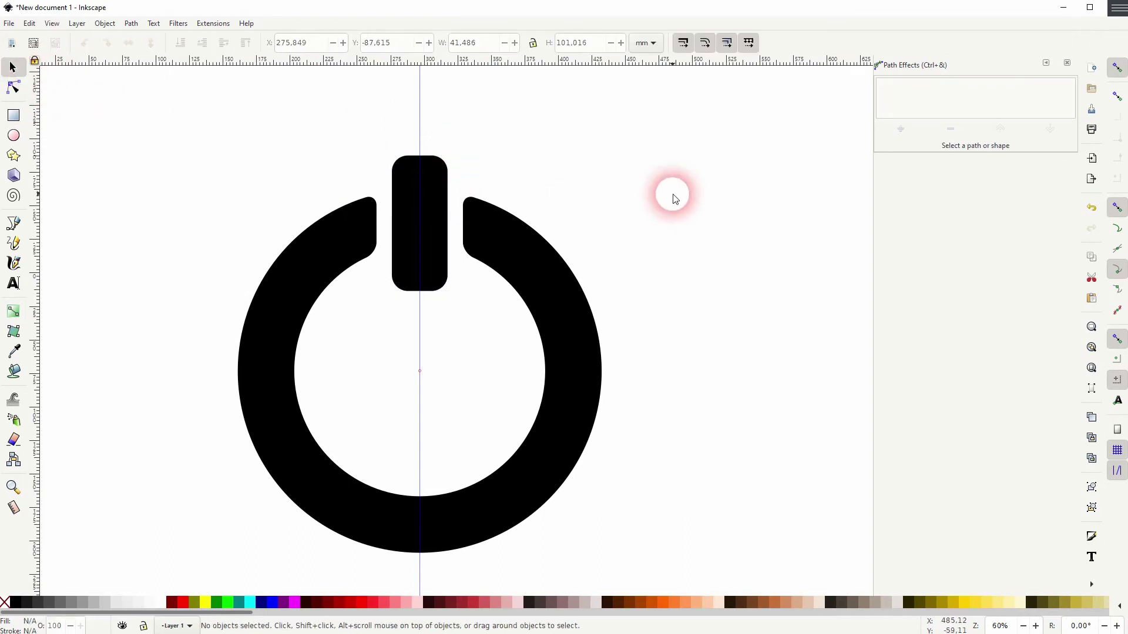
left_click(672, 194)
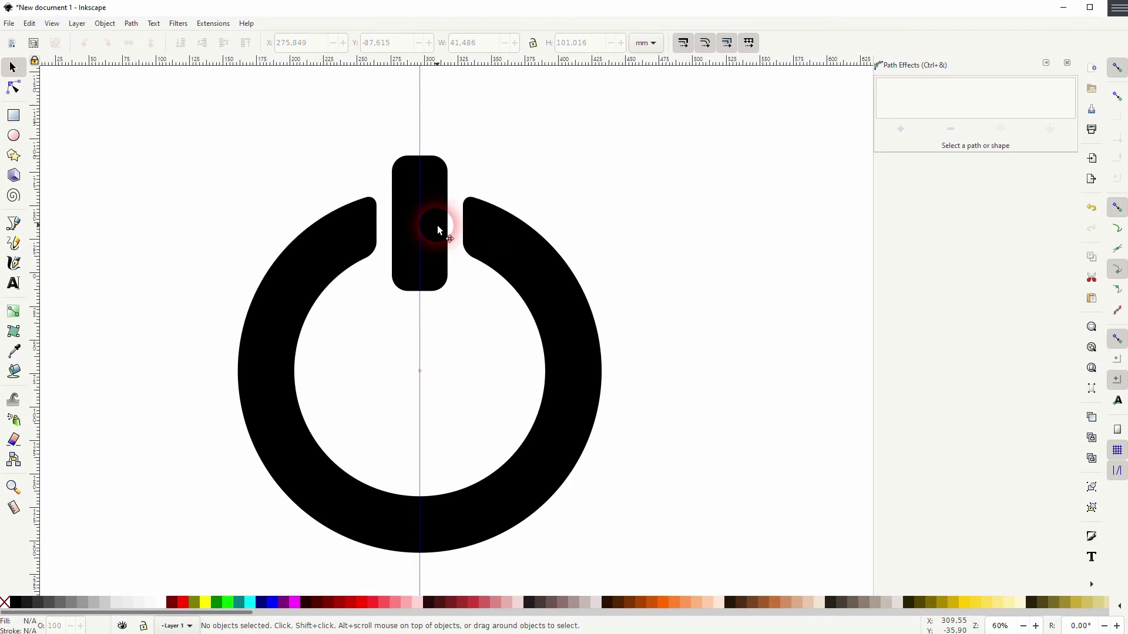
left_click_drag(438, 226, 437, 219)
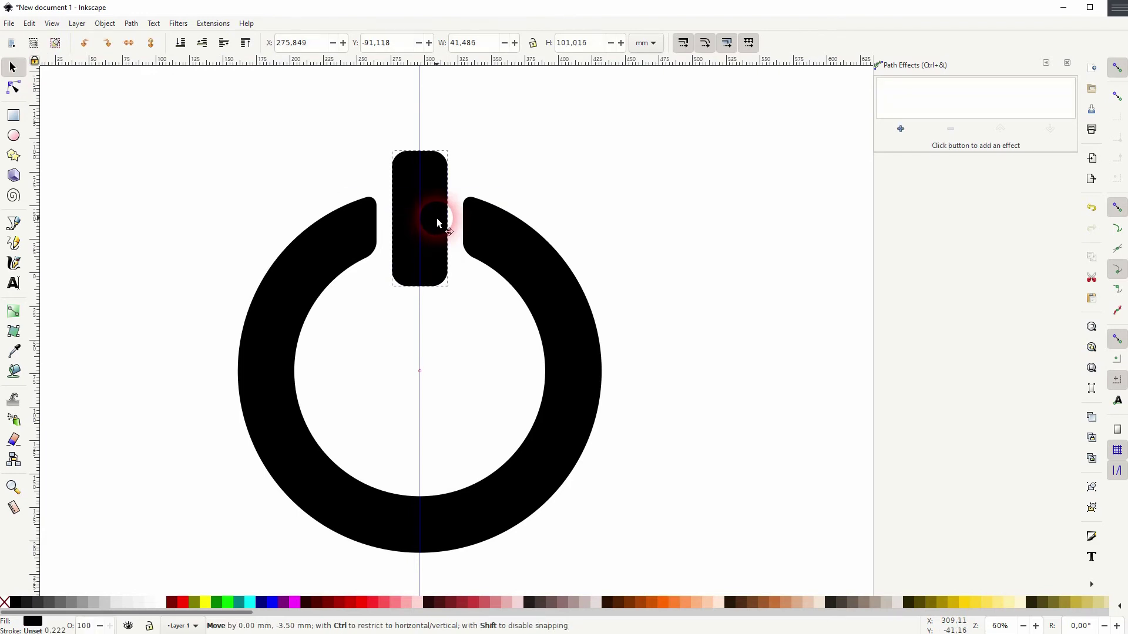
left_click(609, 260)
- Delete the vertical guide, group ring and bar, and draw a 212.787 mm-radius circle over them
scroll(608, 262, "down", 2)
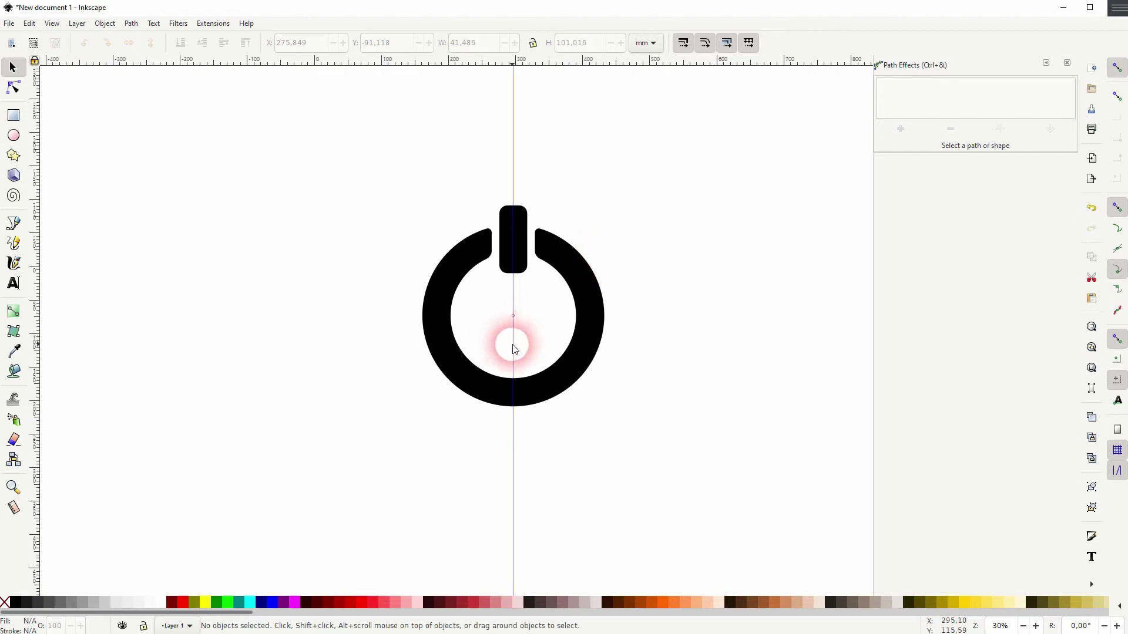
key("Delete")
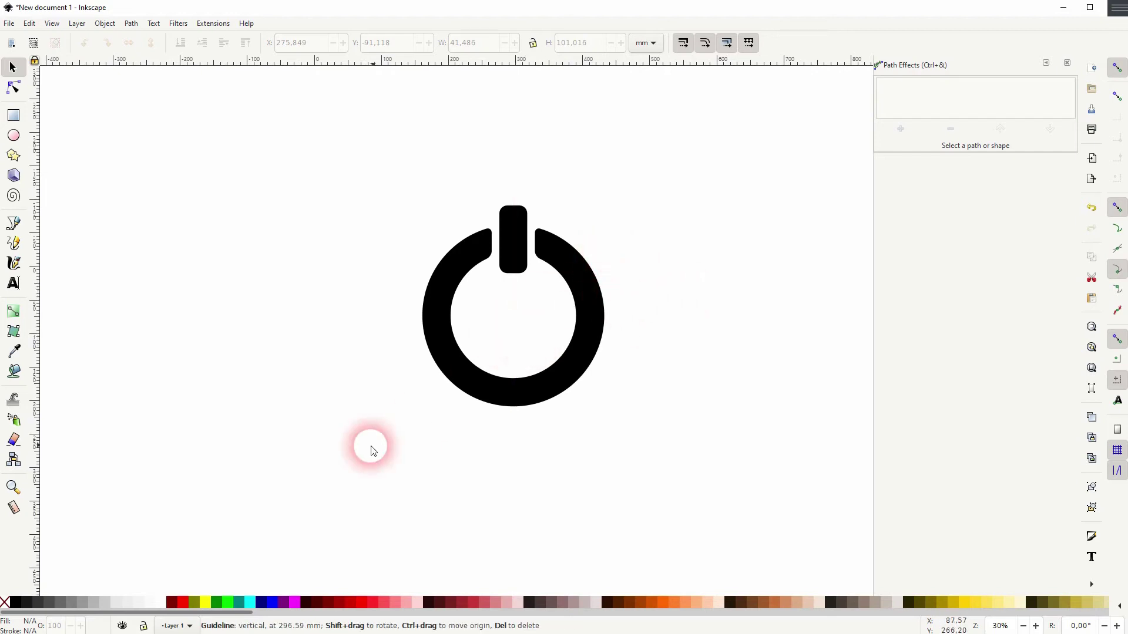
left_click_drag(318, 459, 703, 143)
key("ctrl+g")
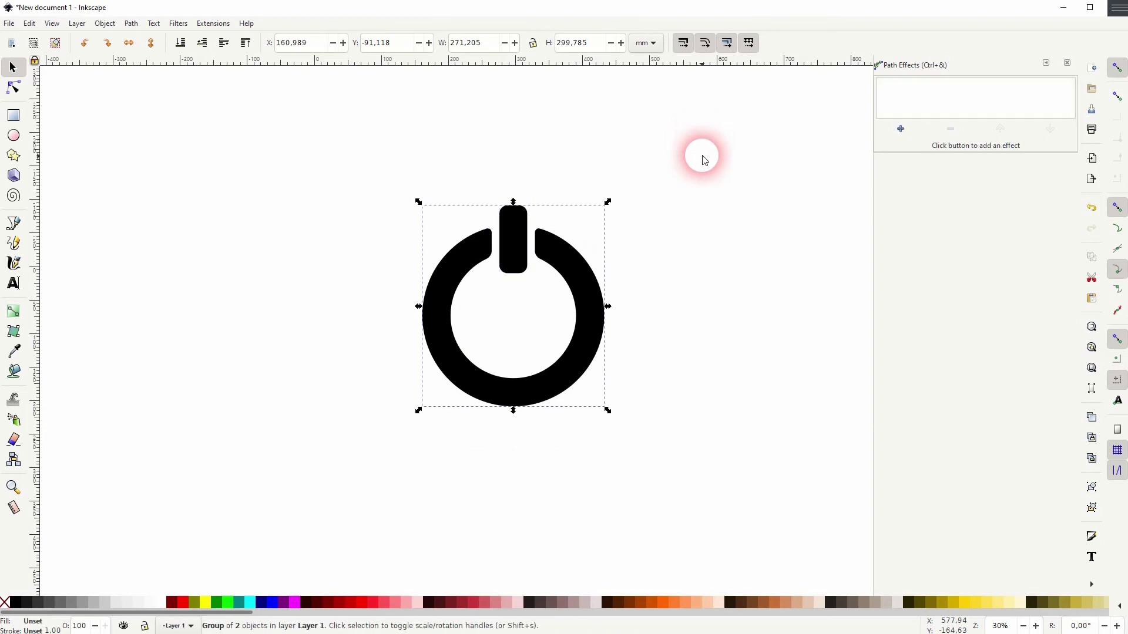
left_click(1067, 62)
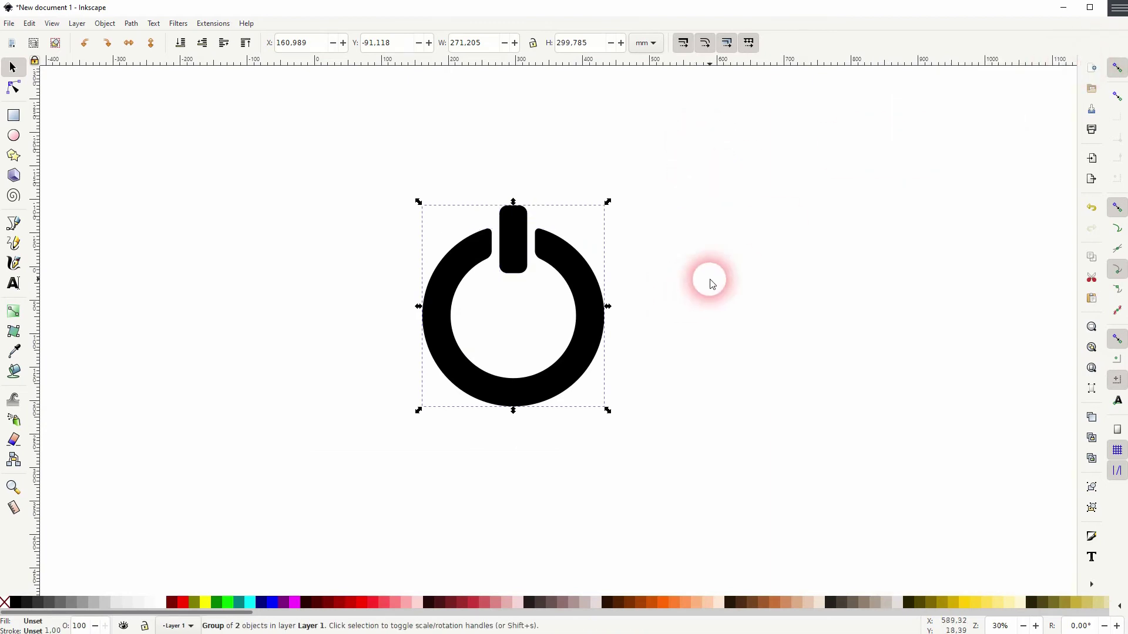
left_click(197, 163)
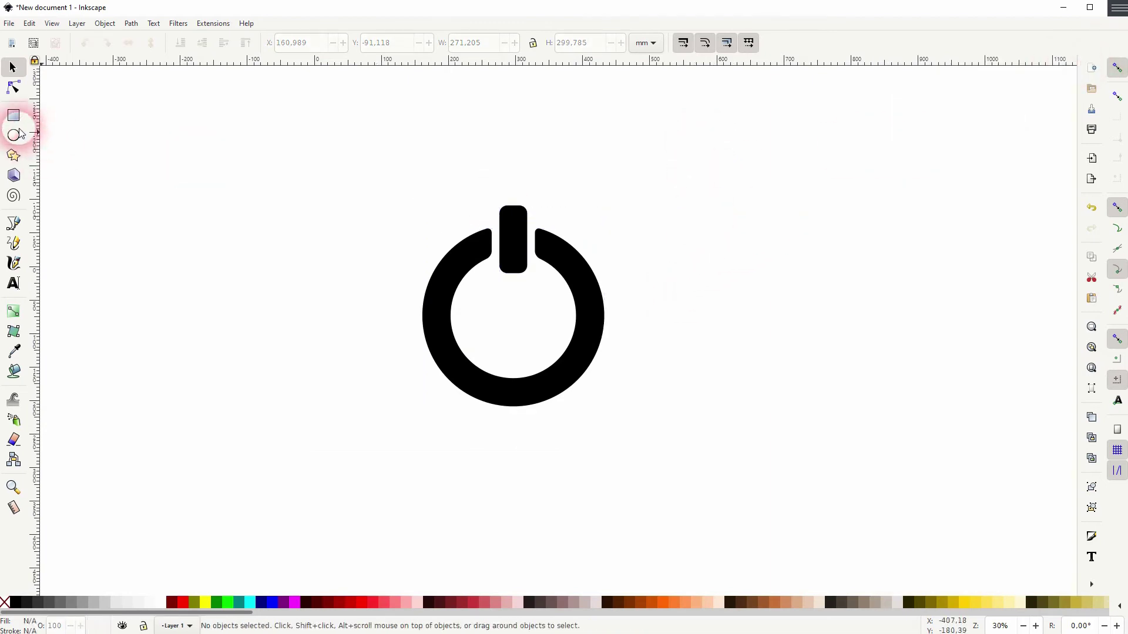
left_click(14, 135)
left_click_drag(526, 314, 665, 451)
- Make the circle maroon, lower it behind the icon, and shrink the icon to 216.913 × 239.772 mm
left_click(171, 601)
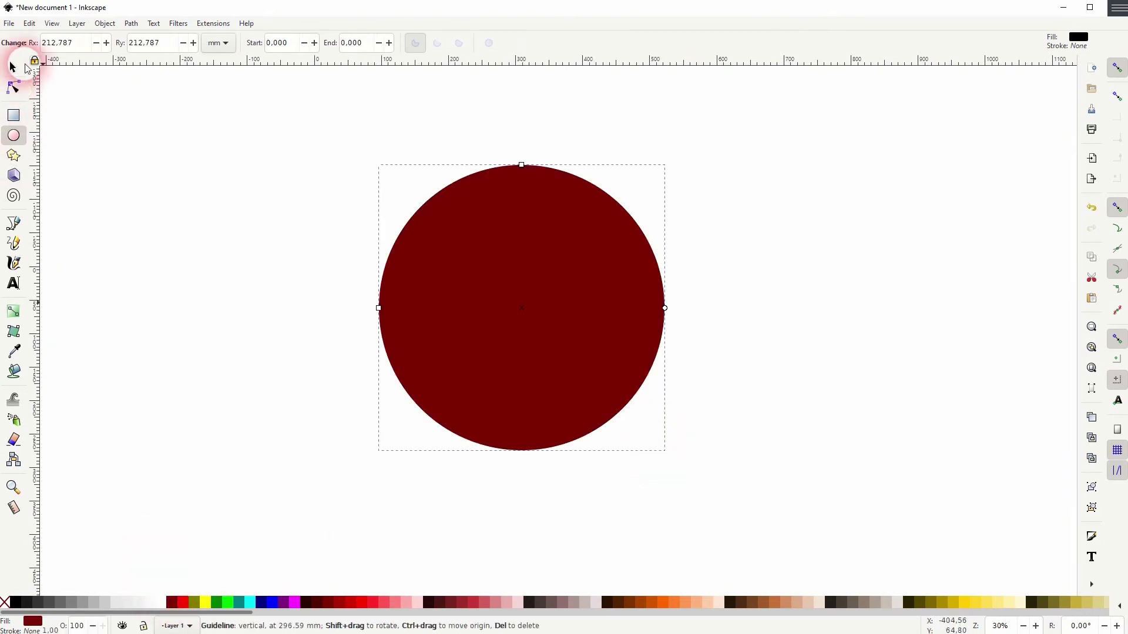
left_click(12, 68)
left_click(180, 43)
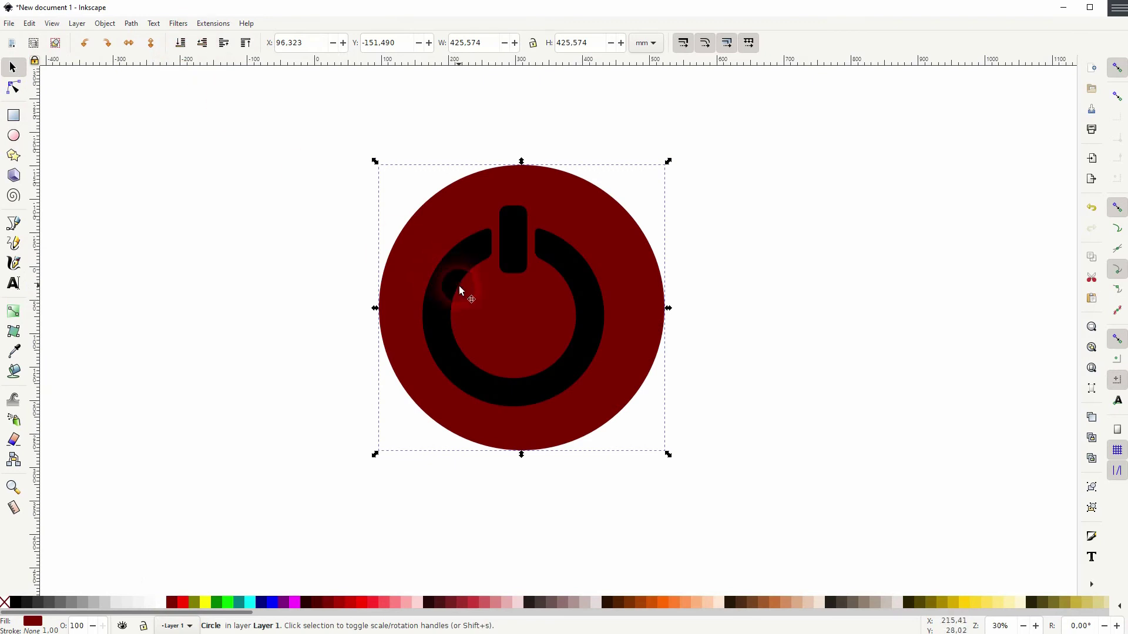
left_click(587, 345)
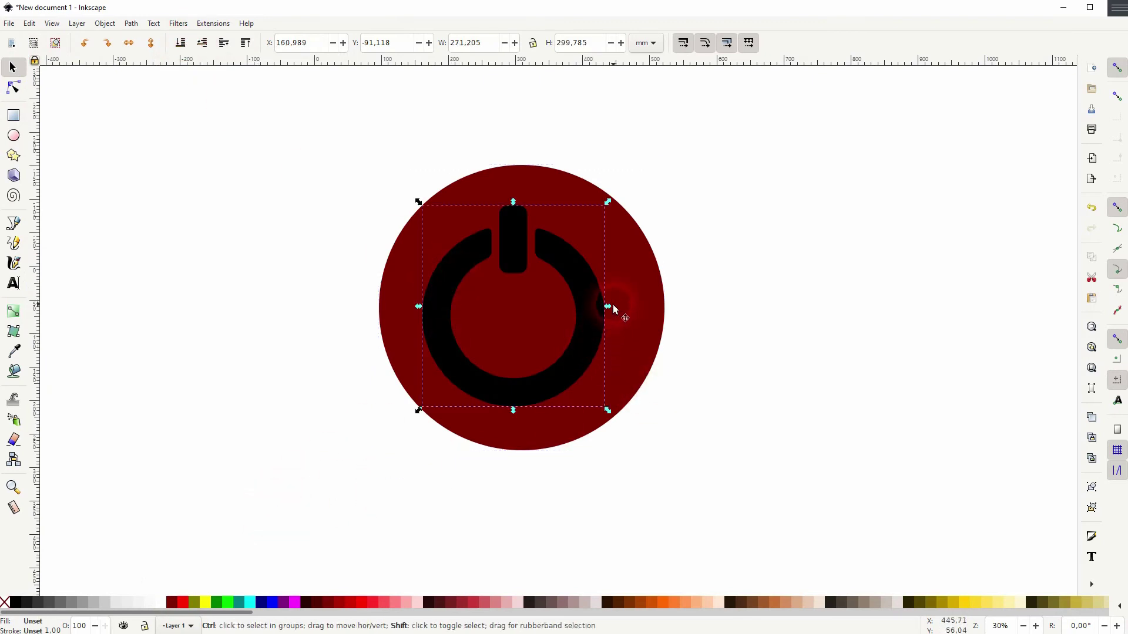
left_click_drag(609, 307, 589, 305)
left_click_drag(282, 511, 707, 153)
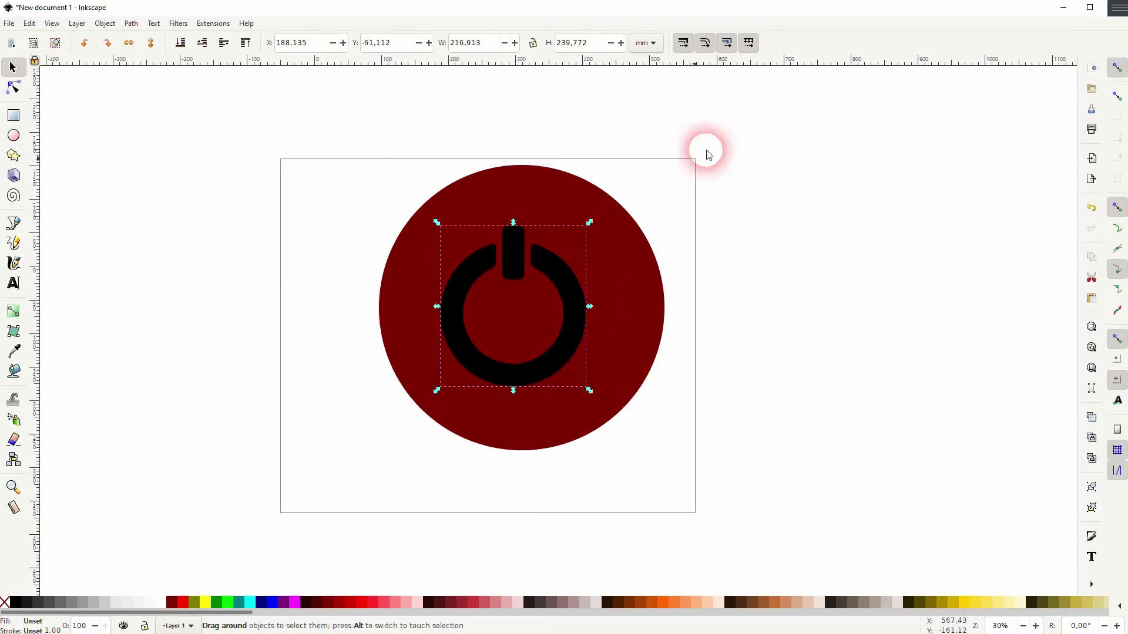
- Centre the maroon circle and power symbol on both axes using Align and Distribute
left_click(105, 23)
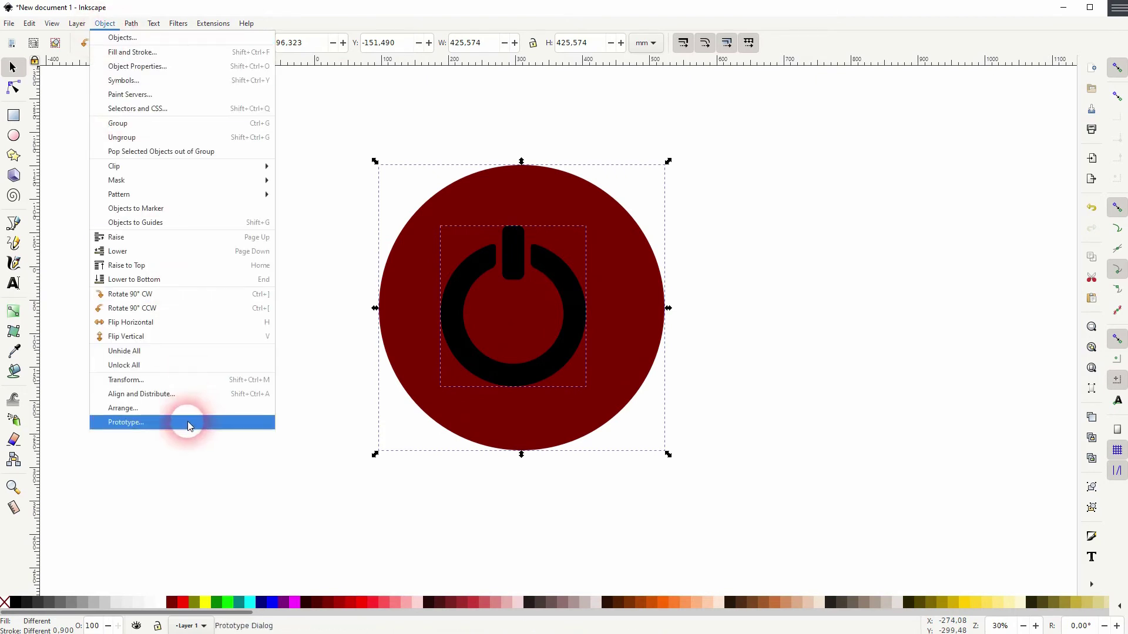
left_click(174, 400)
left_click(985, 118)
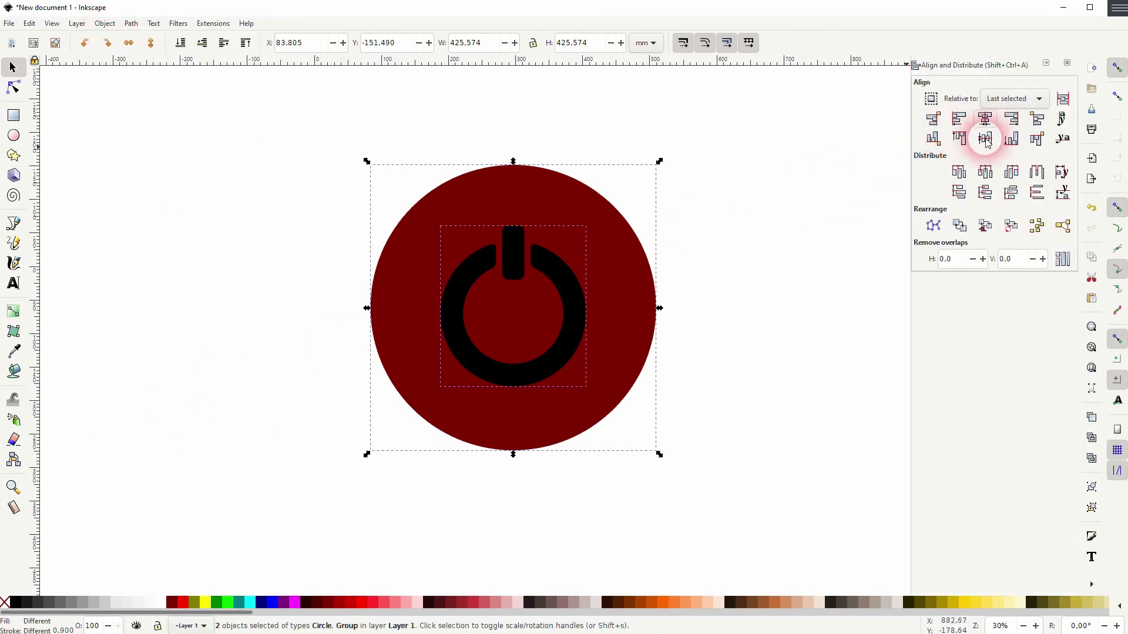
left_click(985, 138)
left_click(1067, 63)
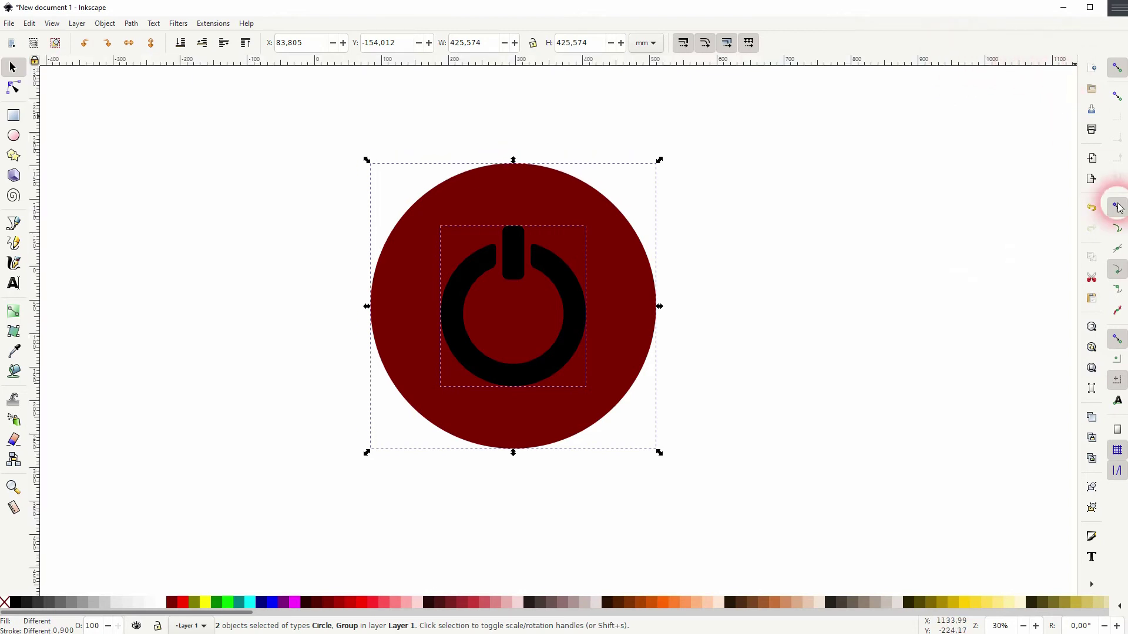
- Turn on path snapping and place -135° guides touching the icon and the bar's corner
left_click(1118, 230)
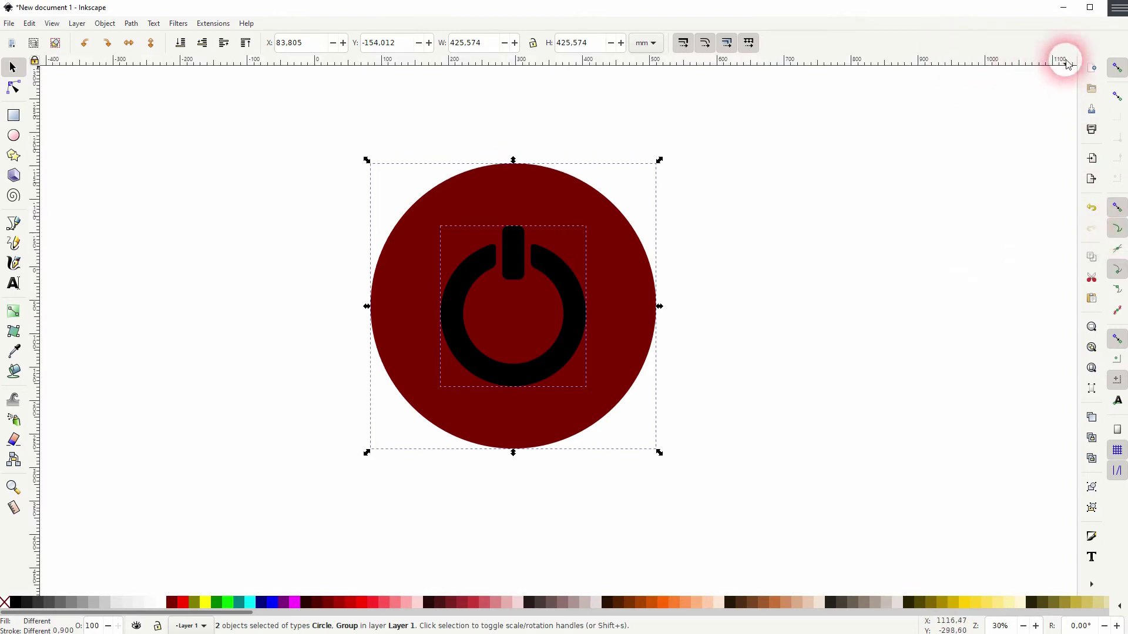
left_click_drag(1070, 70, 564, 260)
scroll(527, 237, "up", 3)
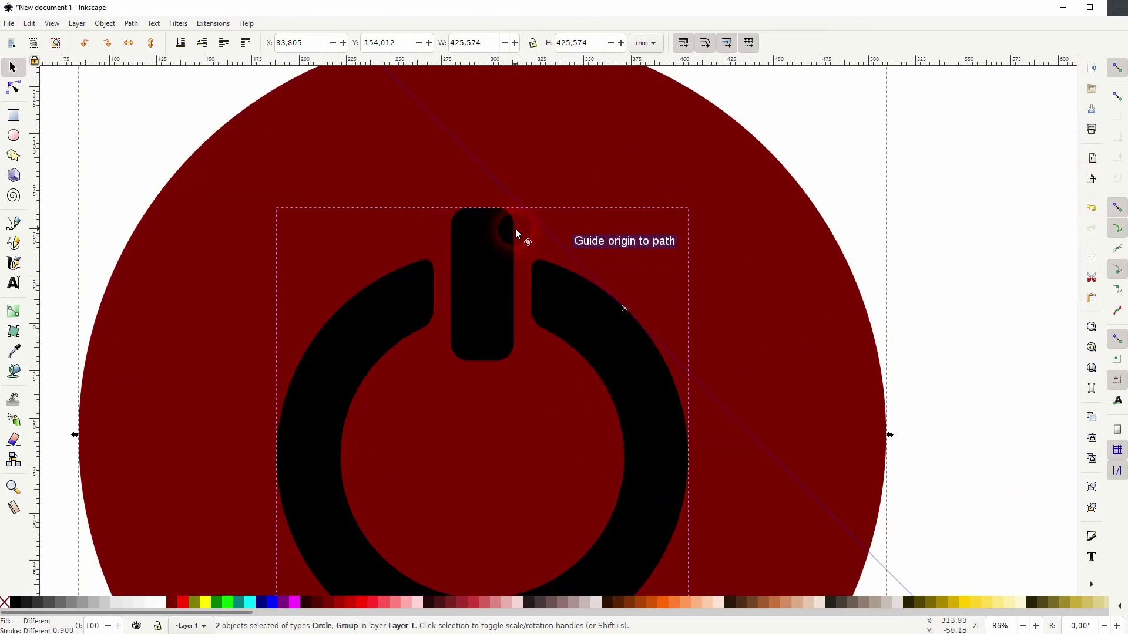
left_click_drag(1071, 68, 557, 225)
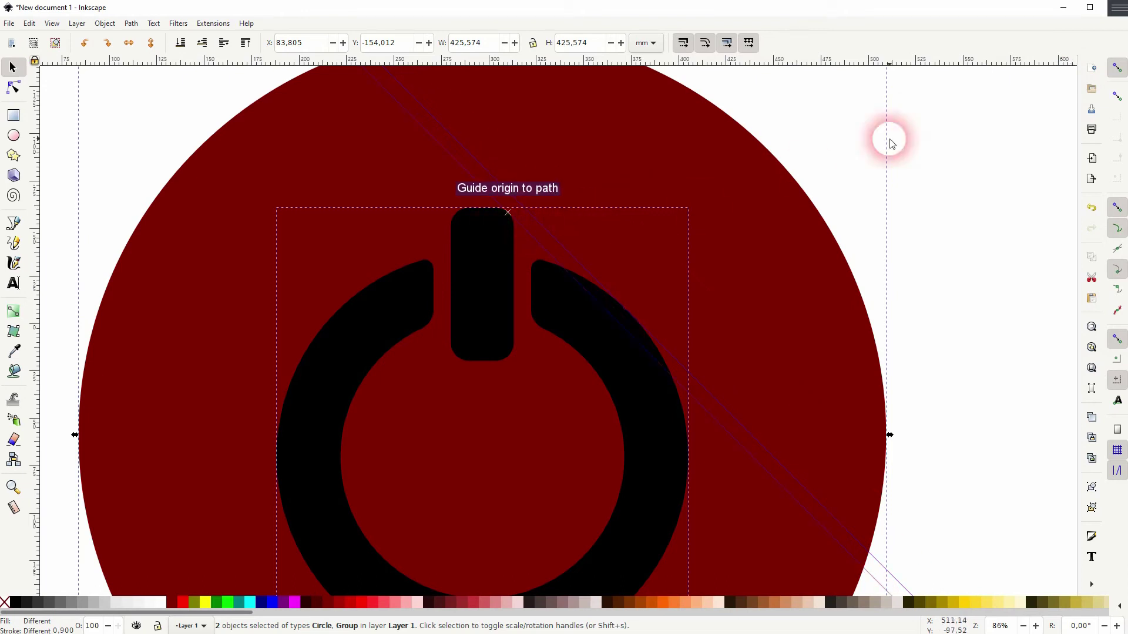
left_click_drag(1063, 63, 427, 267)
- Add another diagonal guide snapped against the ring's lower-left edge
scroll(425, 267, "up", 4)
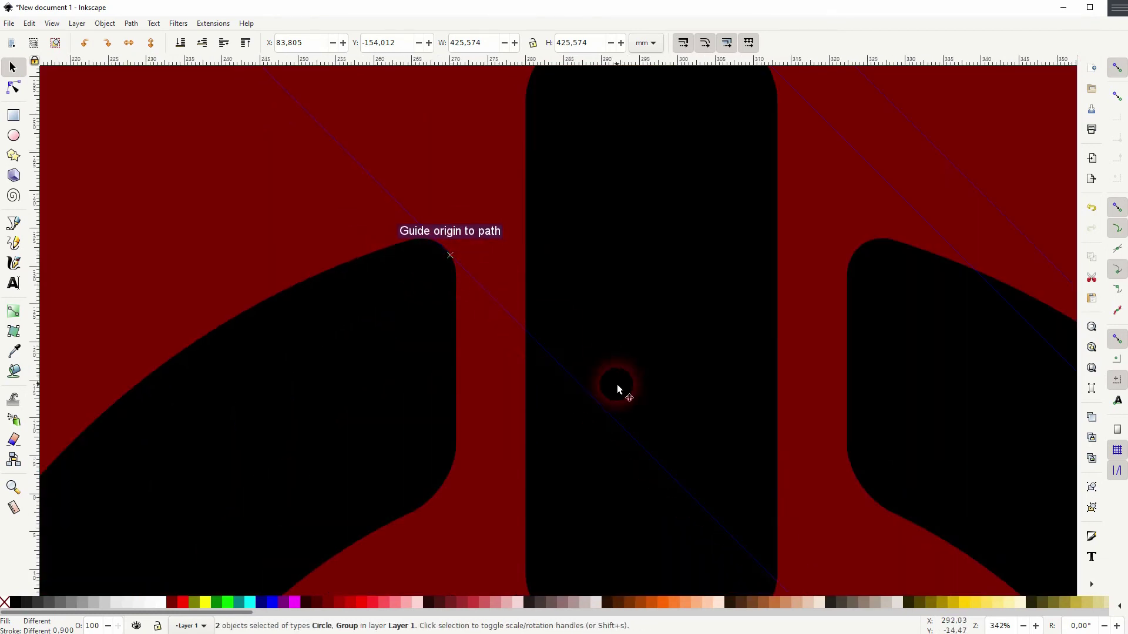
scroll(627, 392, "down", 4)
left_click_drag(592, 435, 501, 185)
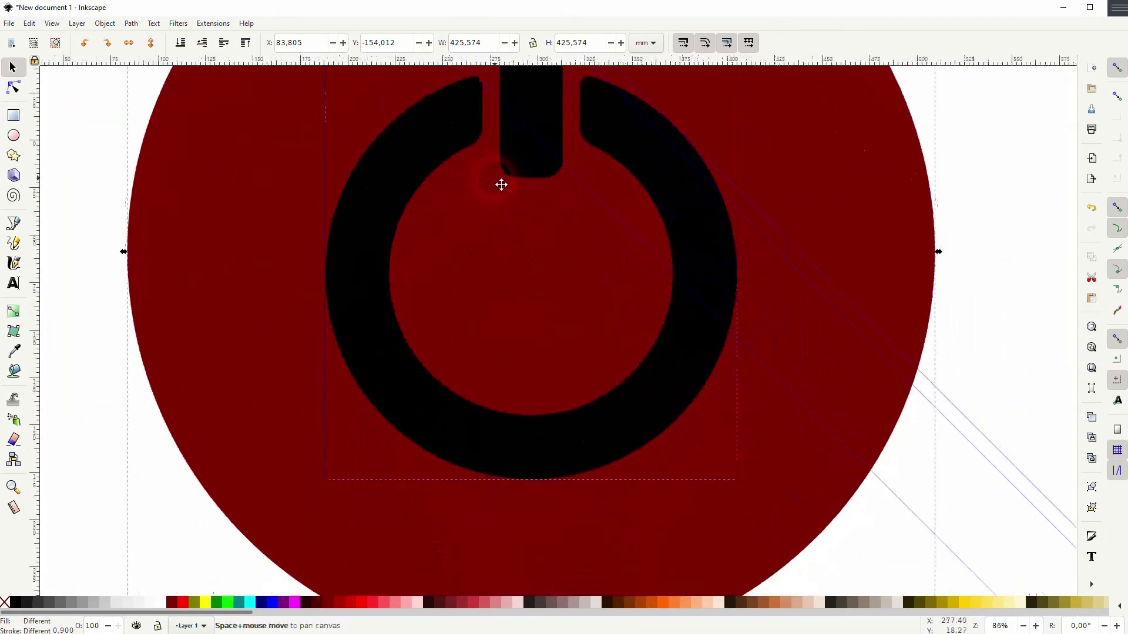
left_click_drag(992, 64, 974, 139)
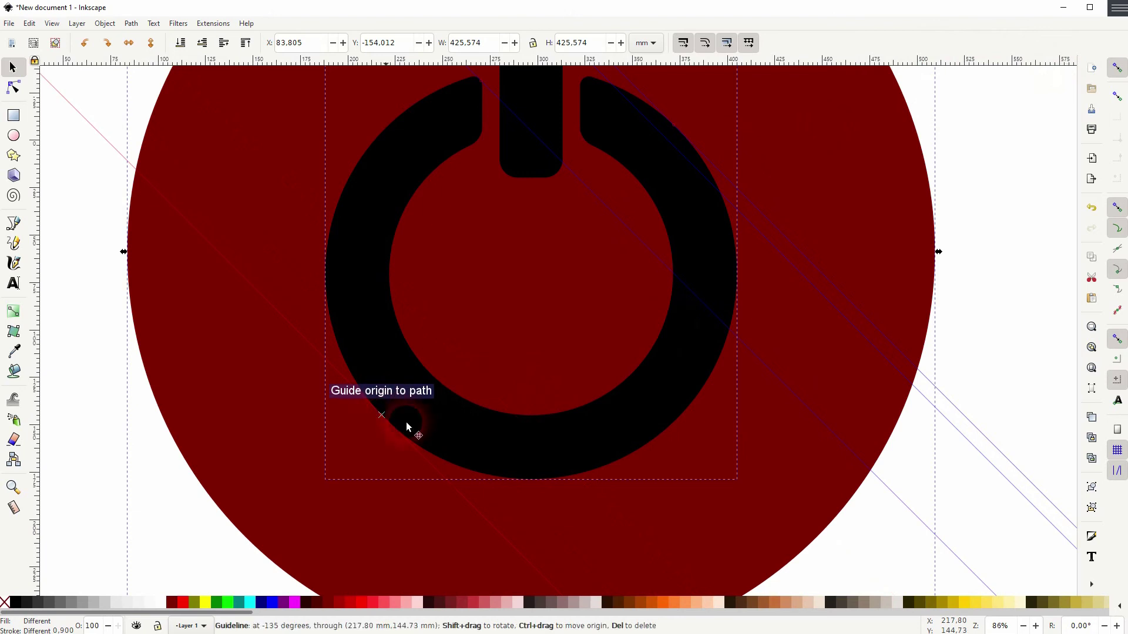
left_click_drag(406, 421, 406, 422)
scroll(591, 453, "down", 2)
left_click_drag(674, 481, 580, 424)
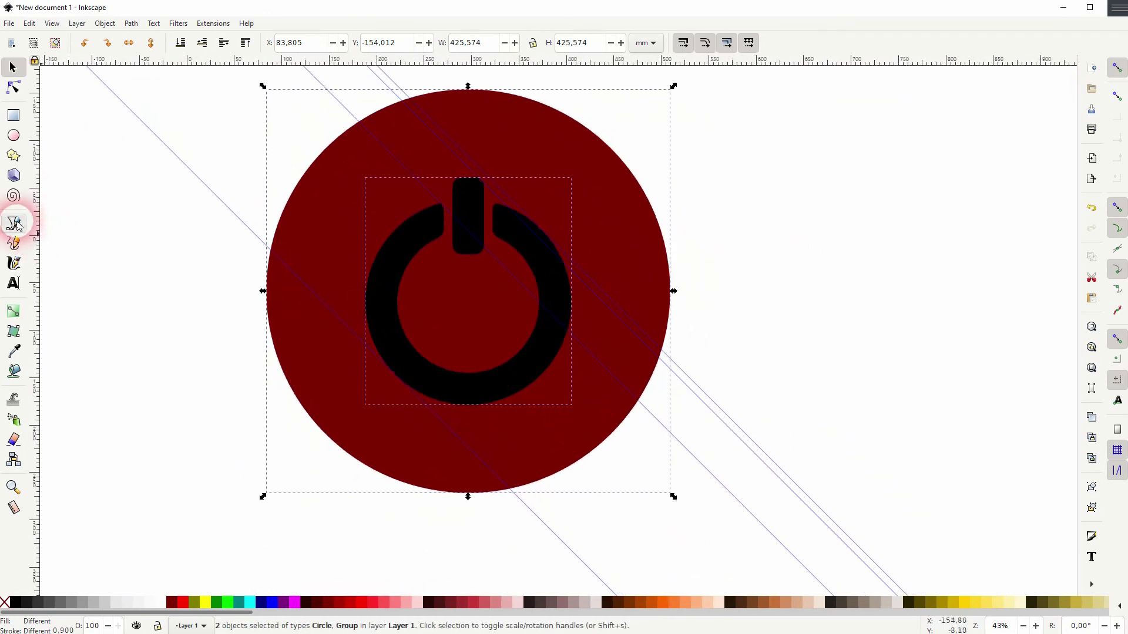
- Start the Pen-tool shadow outline on the lower guide, through the far corner, up to the stem
left_click(16, 225)
left_click(574, 551)
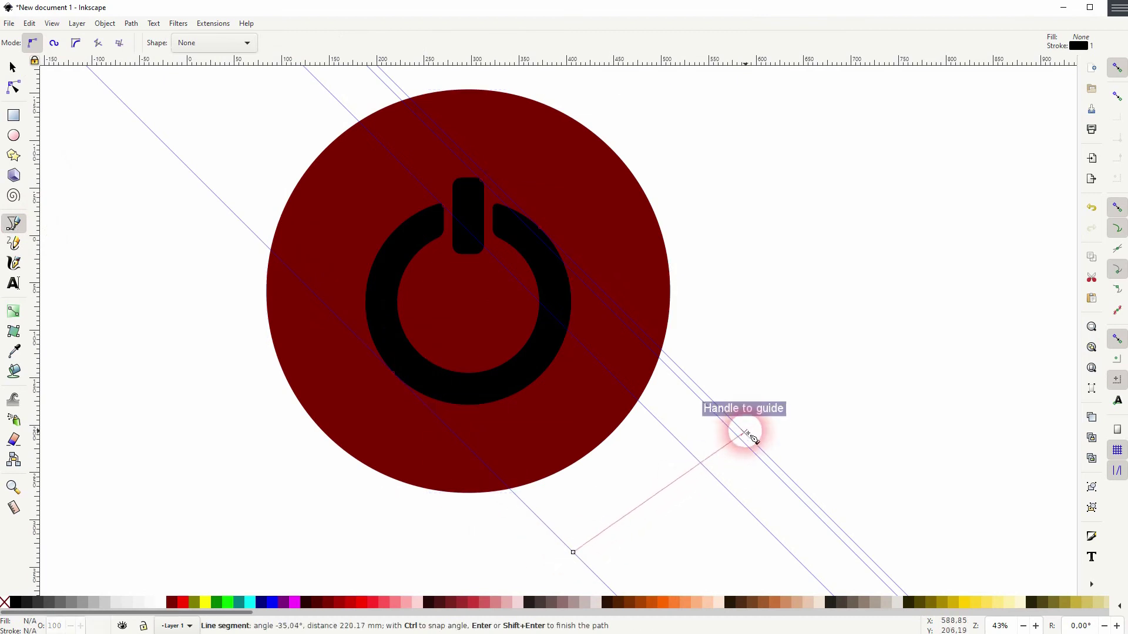
left_click(742, 433)
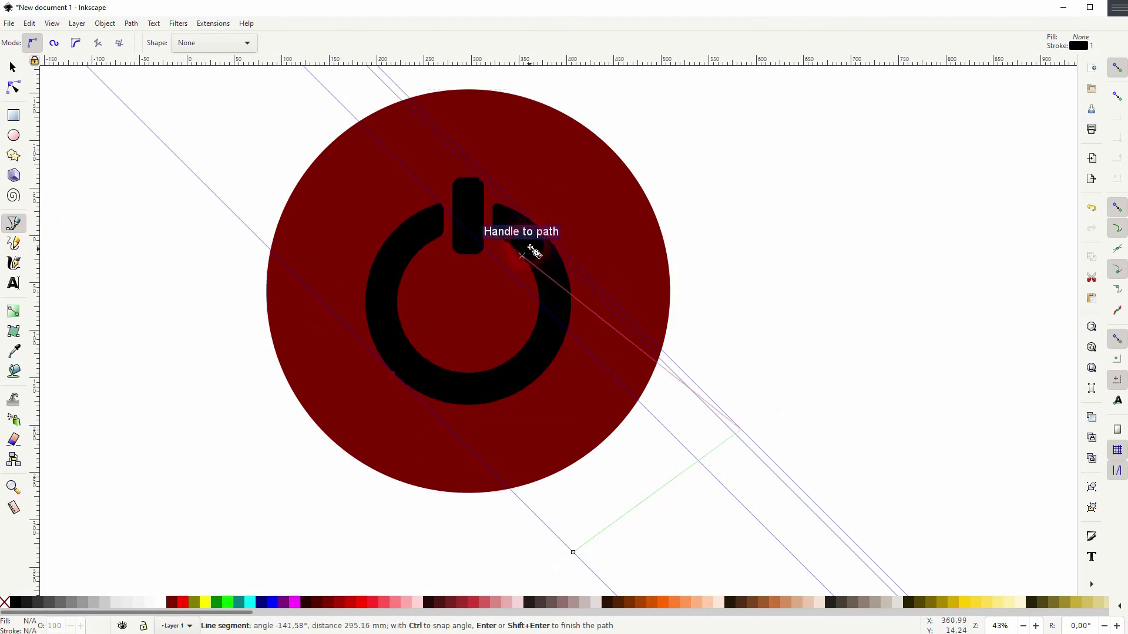
scroll(547, 223, "up", 5)
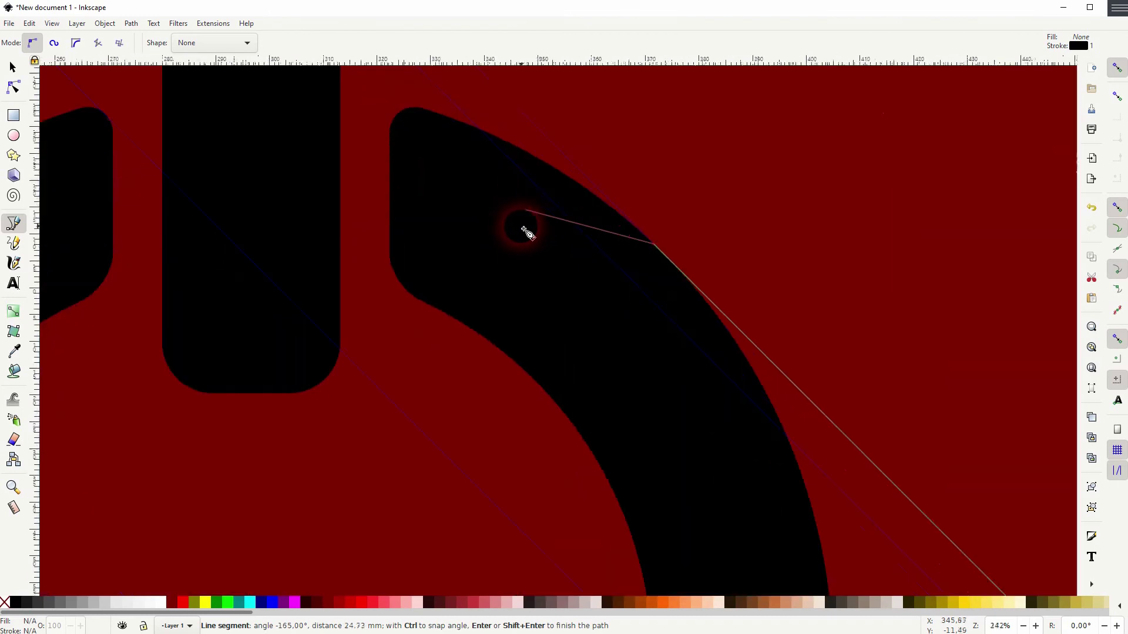
left_click(555, 205)
scroll(711, 398, "up", 5)
scroll(711, 398, "left", 4)
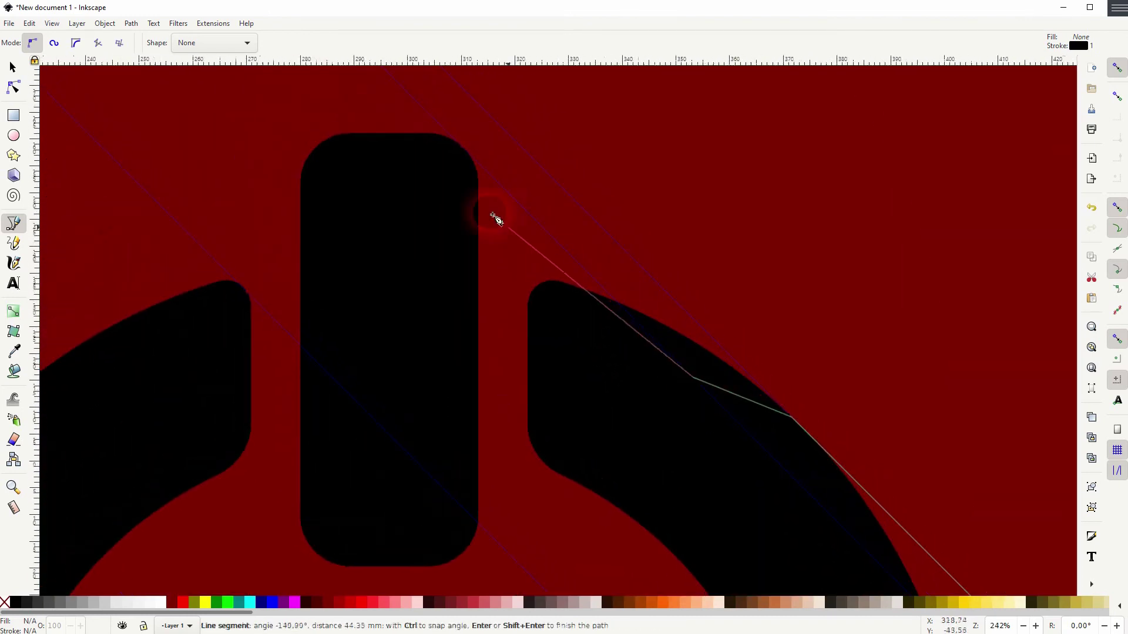
left_click(463, 146)
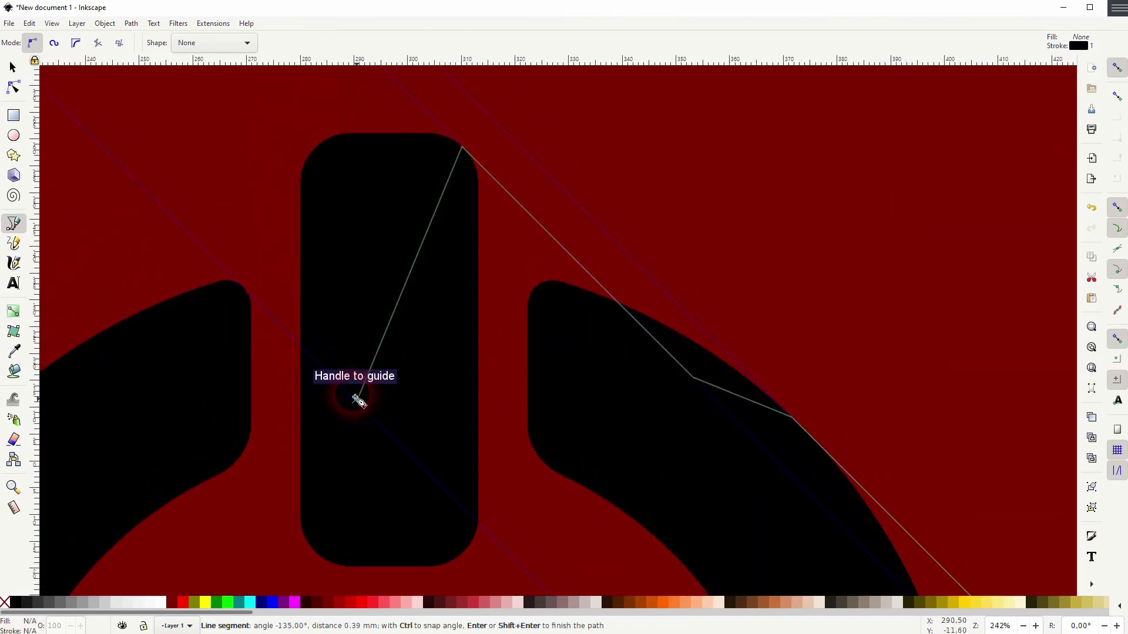
left_click(357, 401)
- Trace the outline down the ring's left edge and along the left guide, closing it at the start
key("space")
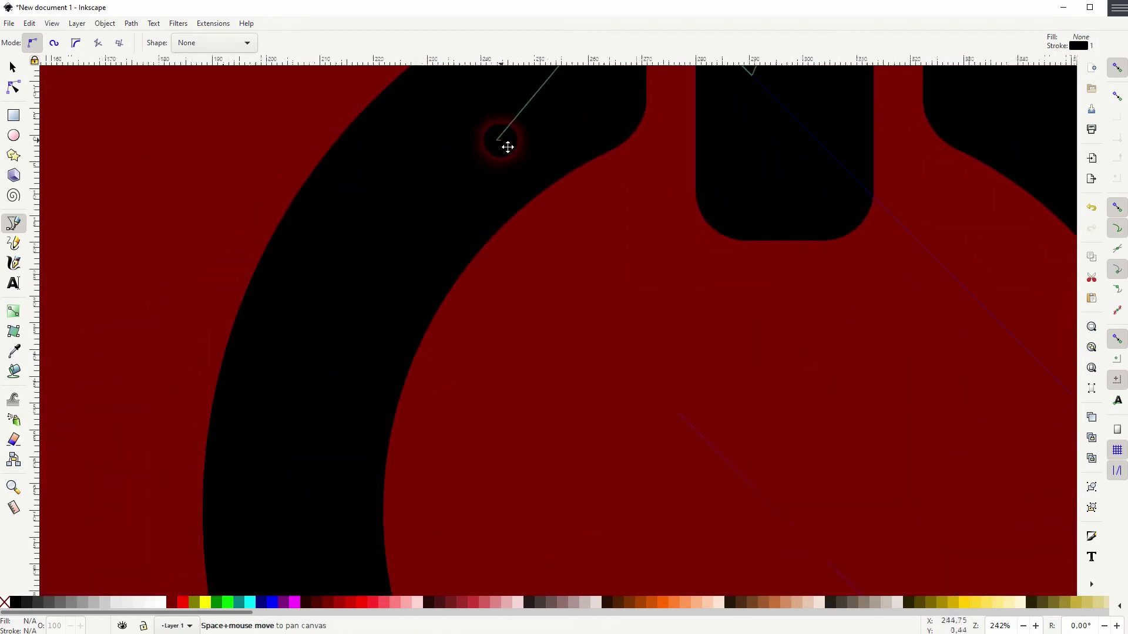
left_click(318, 404)
key("space")
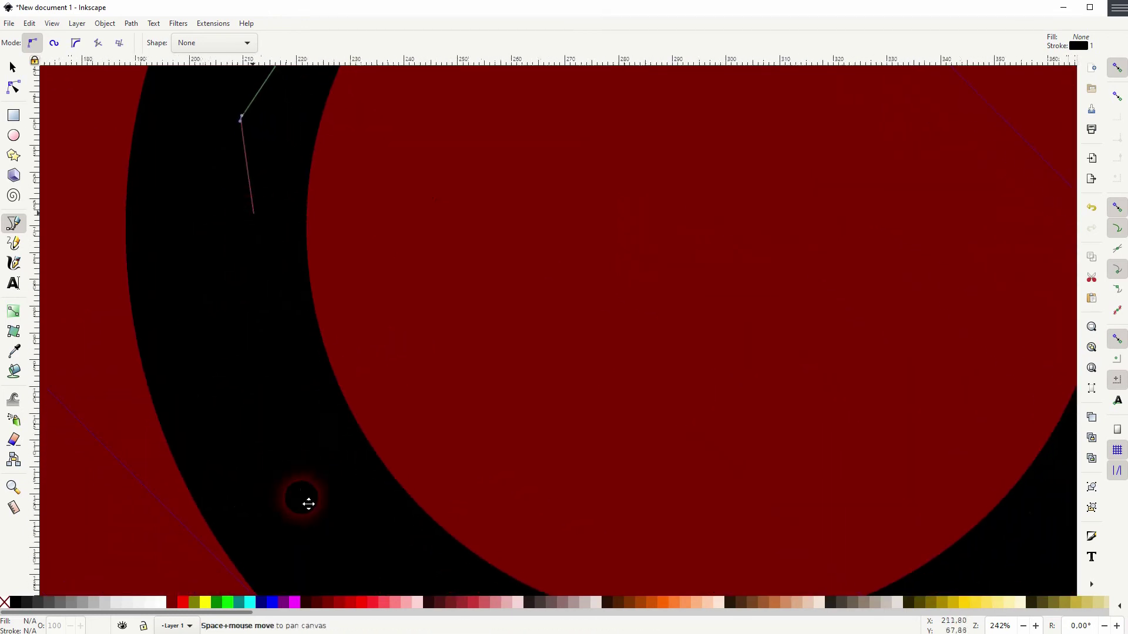
key("space")
key("space")
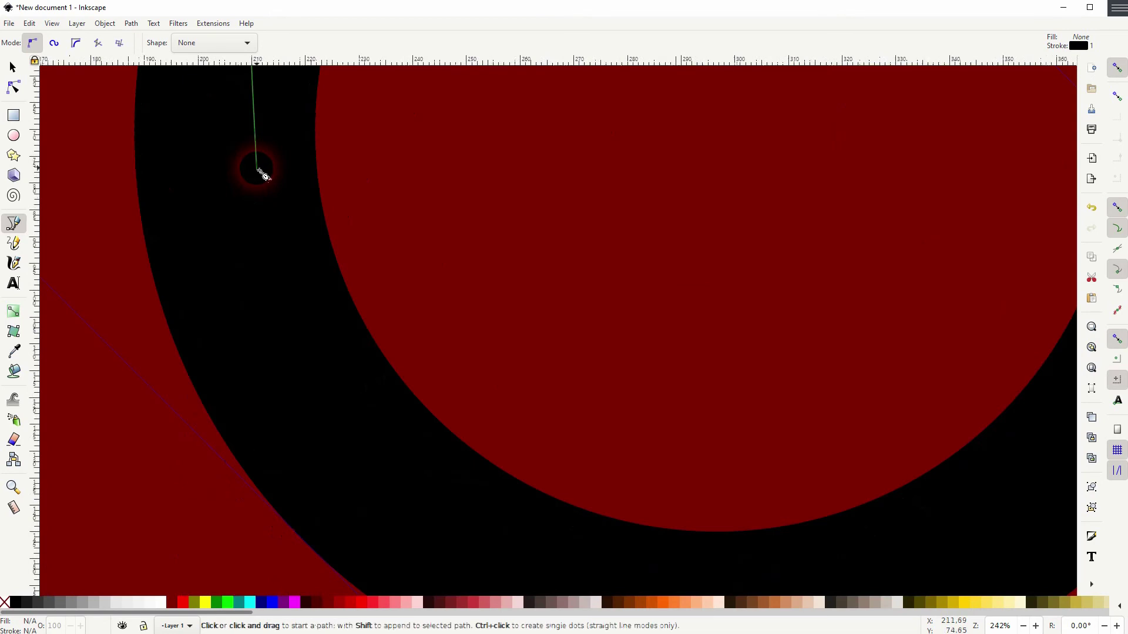
left_click(258, 170)
key("space")
left_click(290, 281)
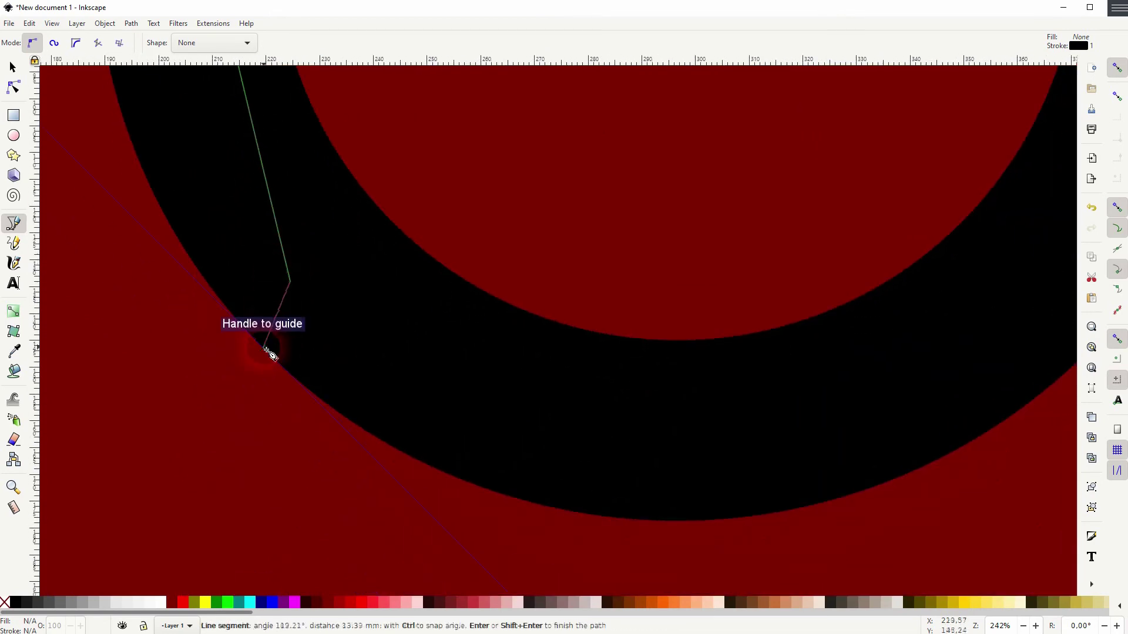
scroll(258, 347, "down", 4)
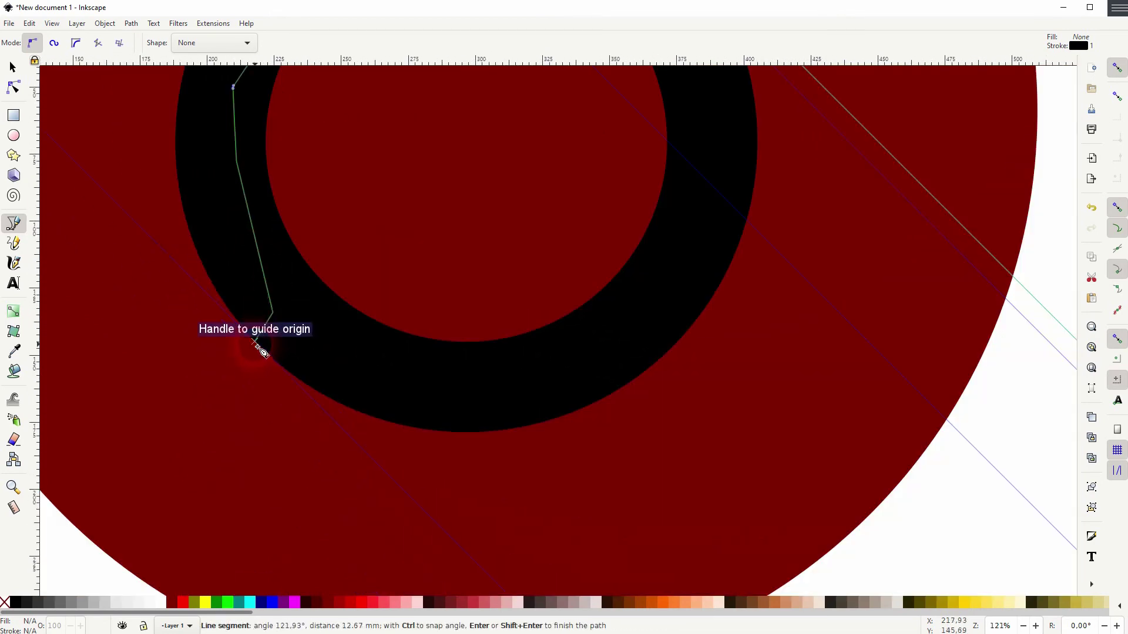
left_click(255, 341)
key("space")
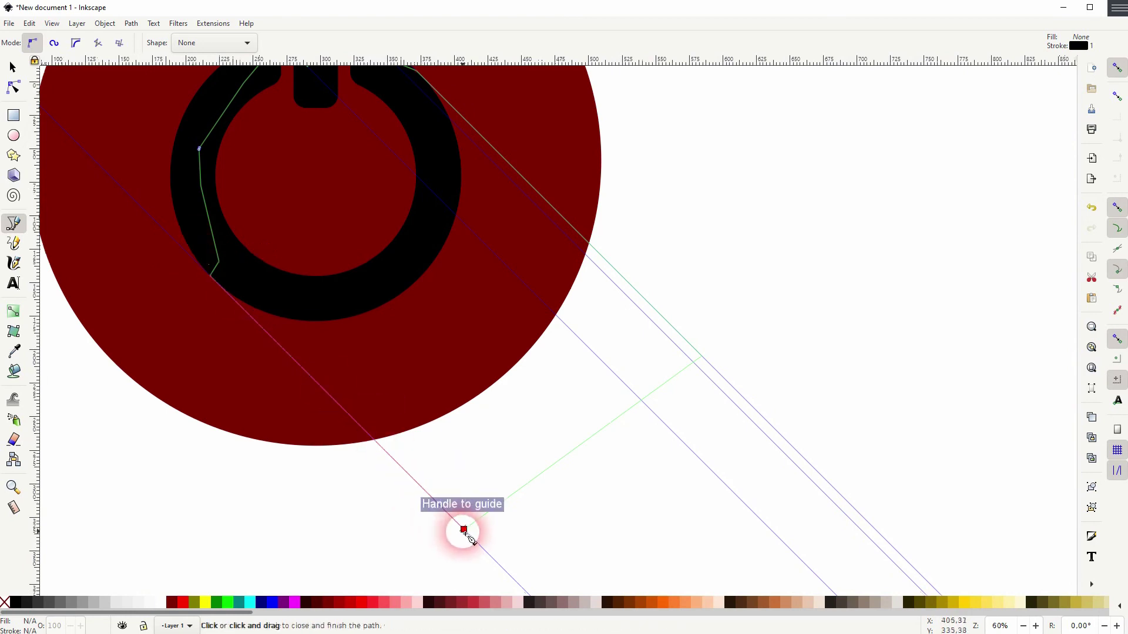
left_click(463, 529)
- Fill the shadow shape red and lower it behind the power symbol
left_click(183, 602)
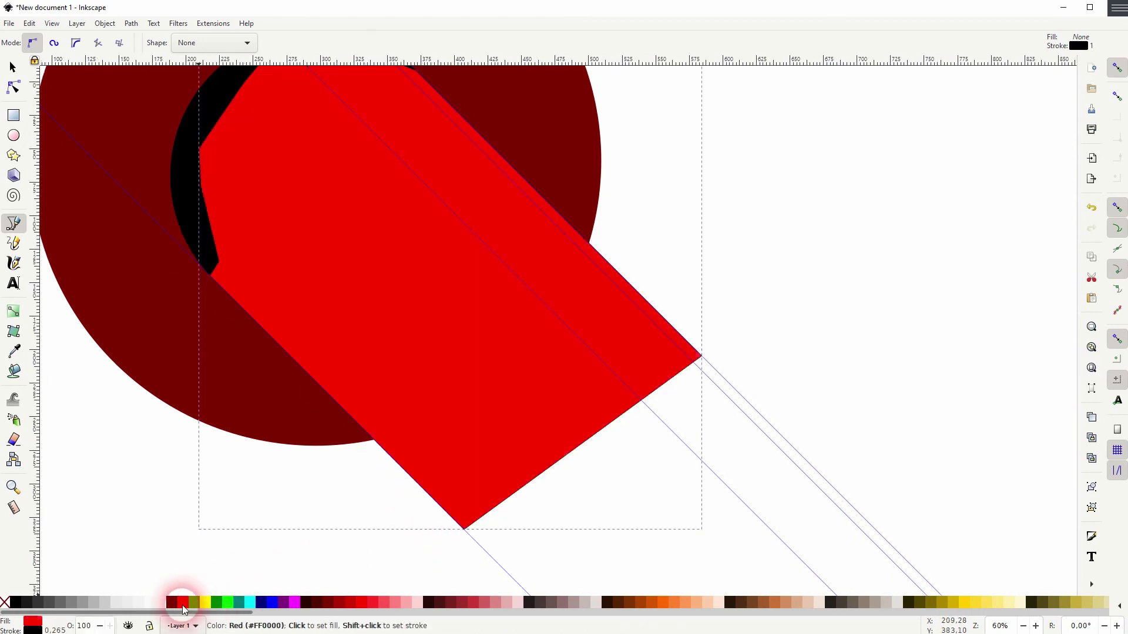
left_click(13, 69)
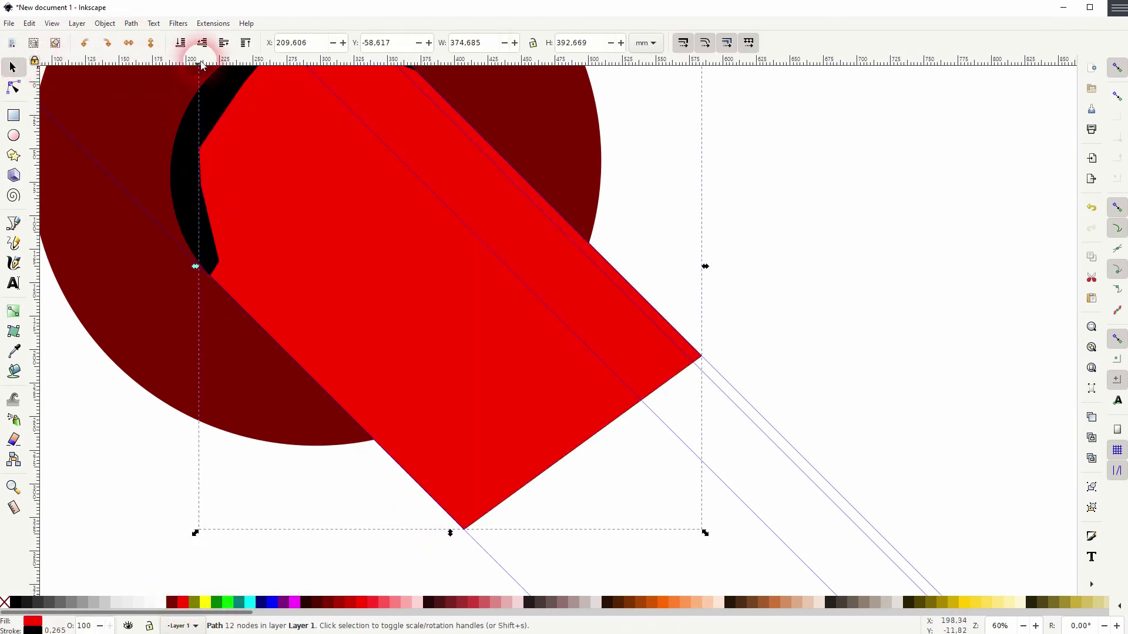
left_click(201, 43)
- Select the red shape with the dark-red circle and apply Path > Division
scroll(579, 448, "down", 1)
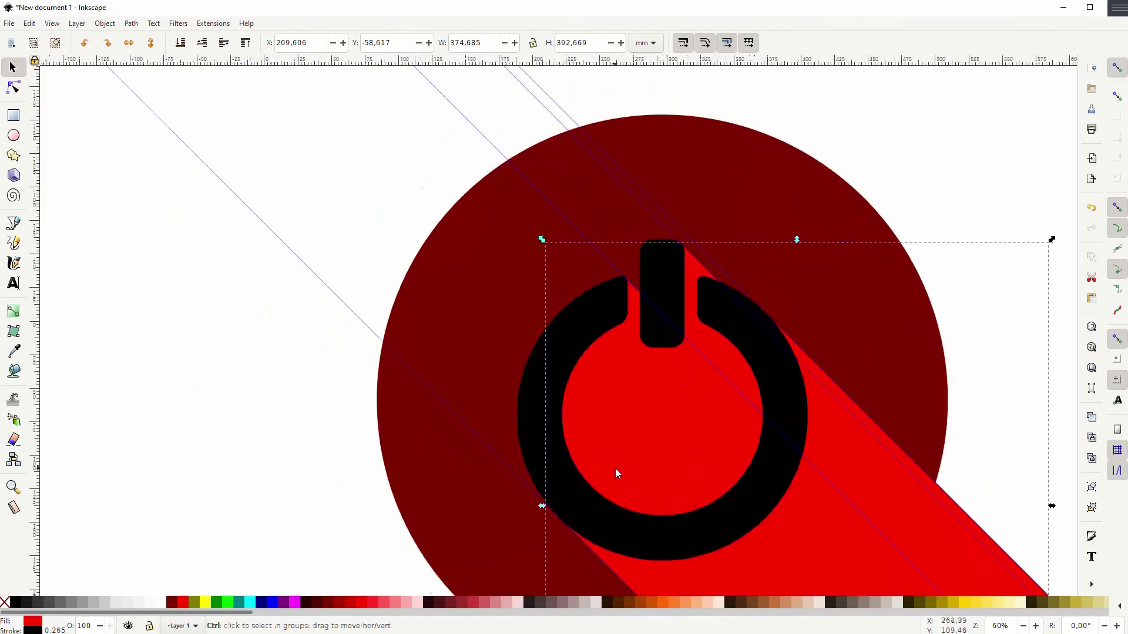
left_click(705, 274, "shift")
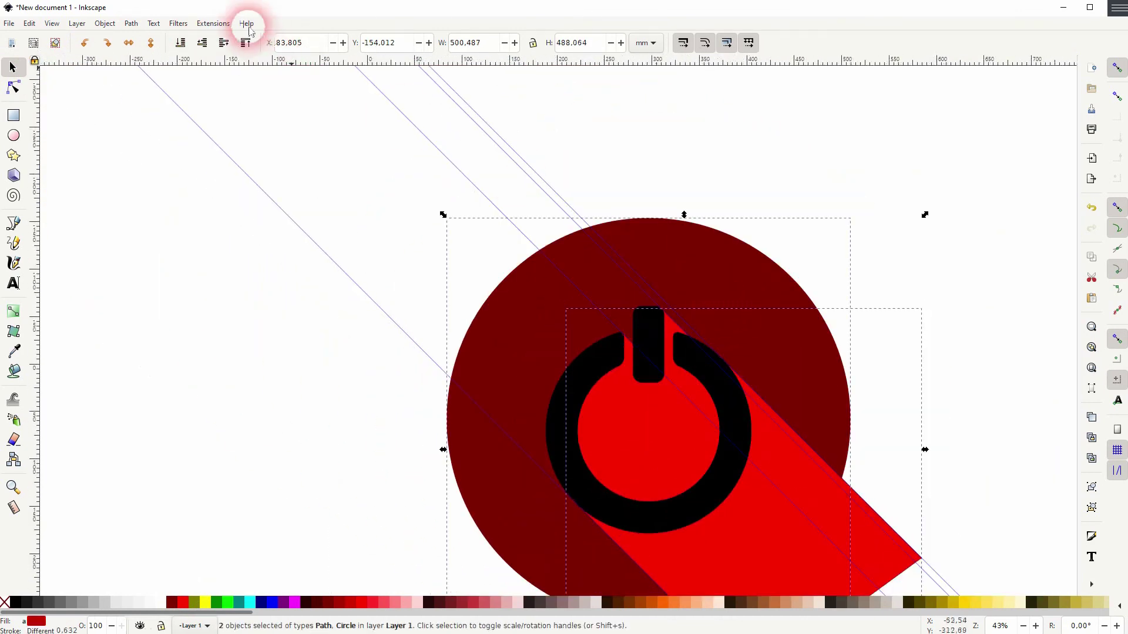
left_click(131, 24)
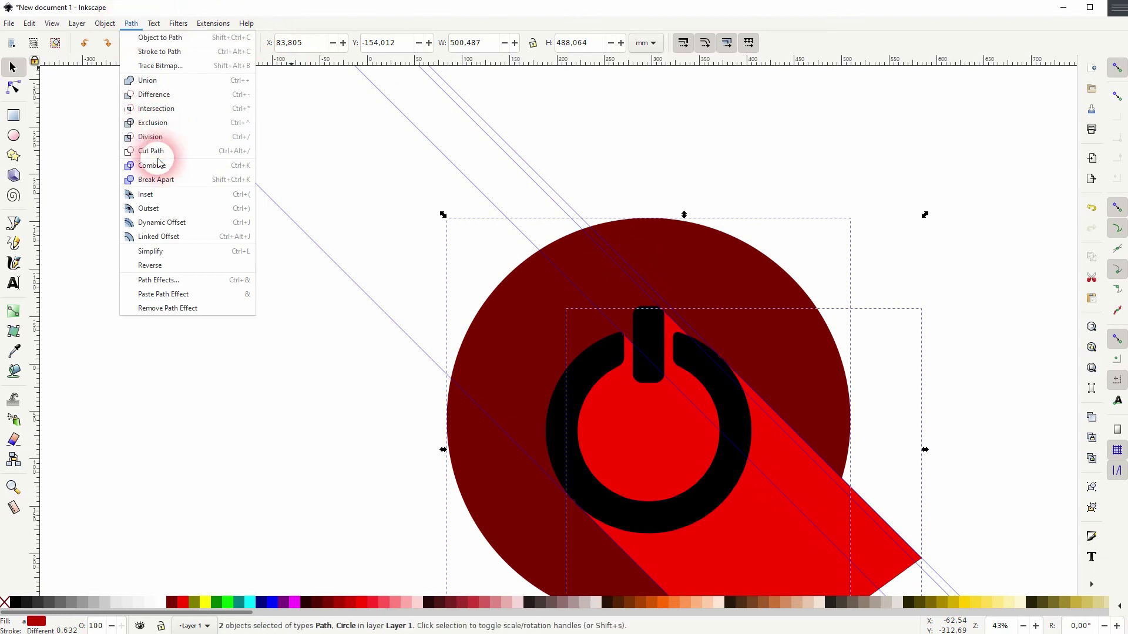
left_click(148, 137)
- Delete all guides with Edit > Delete All Guides
left_click_drag(946, 453, 753, 342)
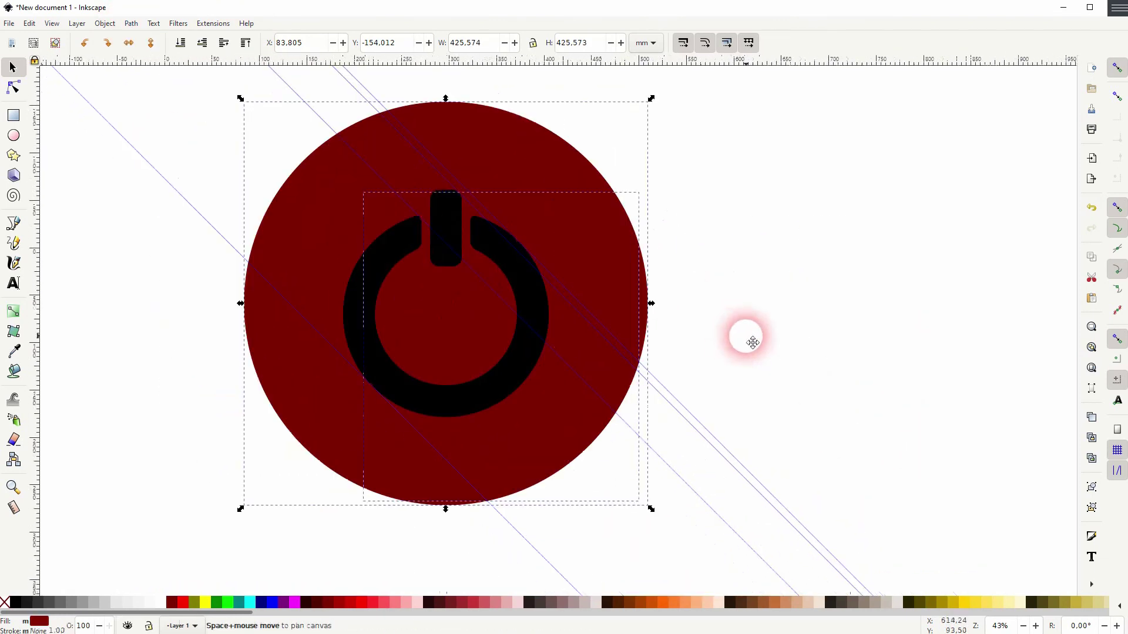
left_click(753, 342)
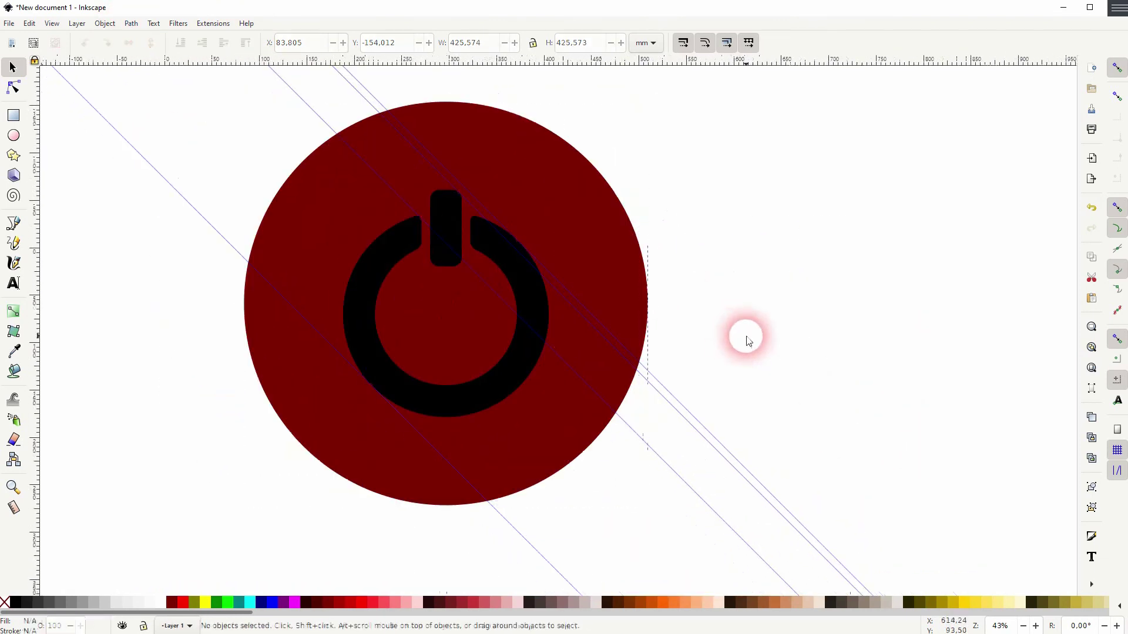
left_click(37, 25)
left_click(82, 350)
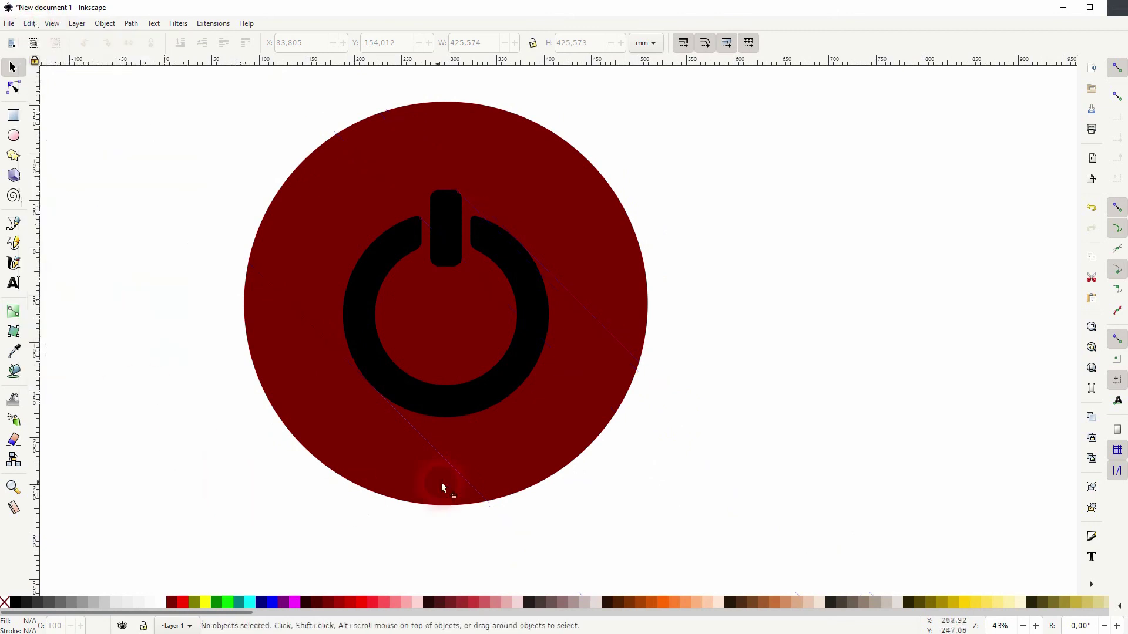
- Colour the power symbol 60% Gray, the circle #AFE9DD mint, and the shadow #5FD3BC
left_click(568, 377)
left_click(540, 316)
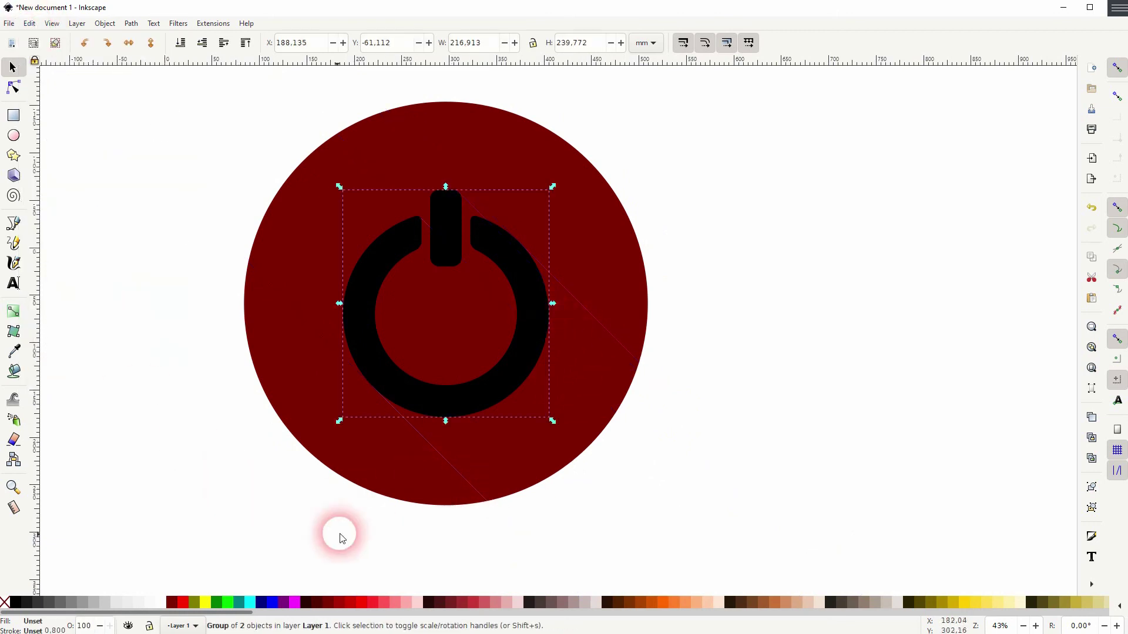
left_click(64, 605)
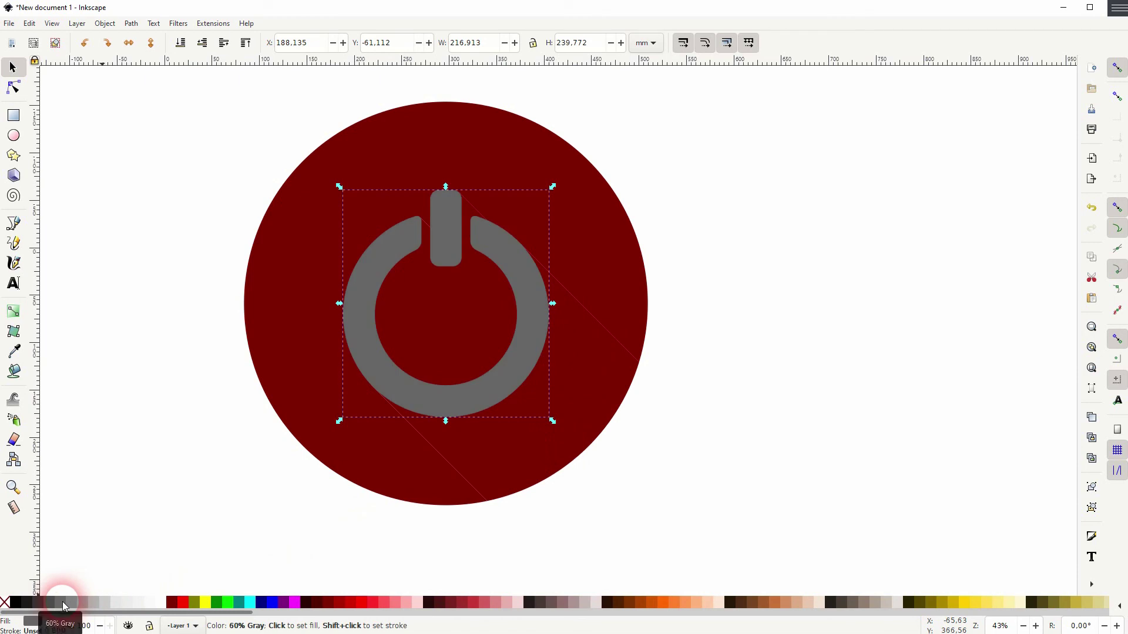
left_click(580, 286)
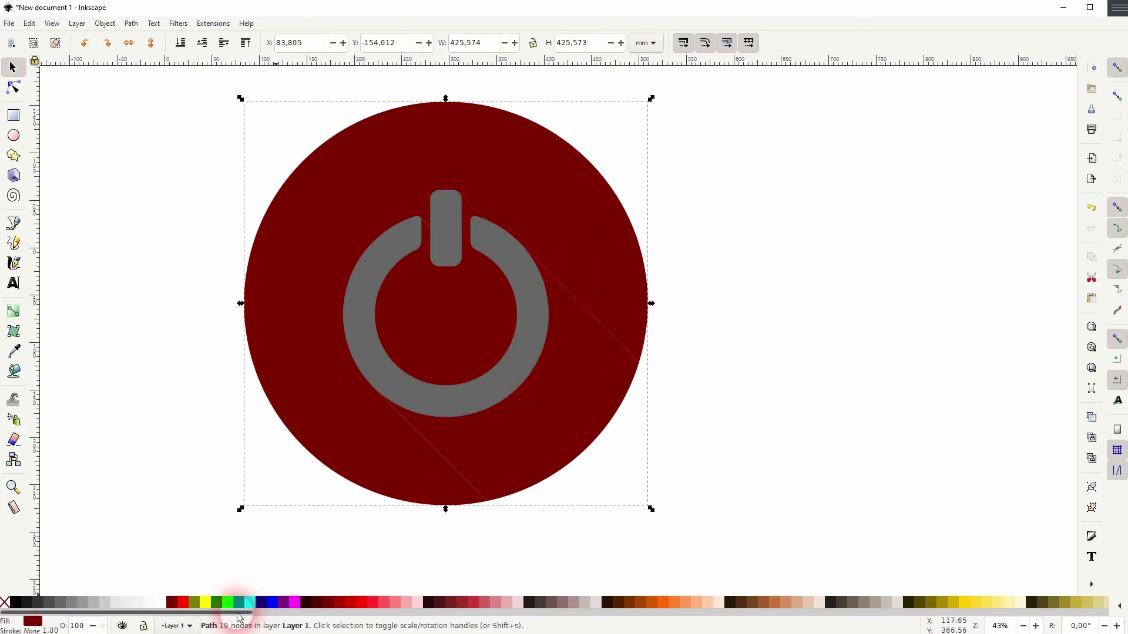
left_click_drag(238, 617, 674, 629)
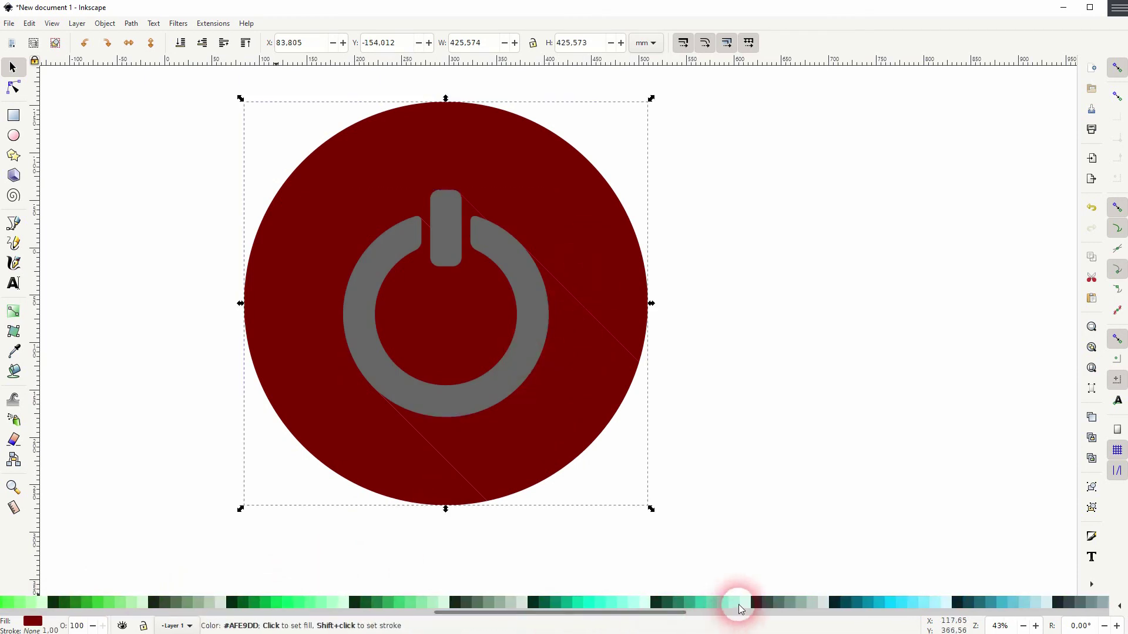
left_click(739, 604)
left_click(576, 388)
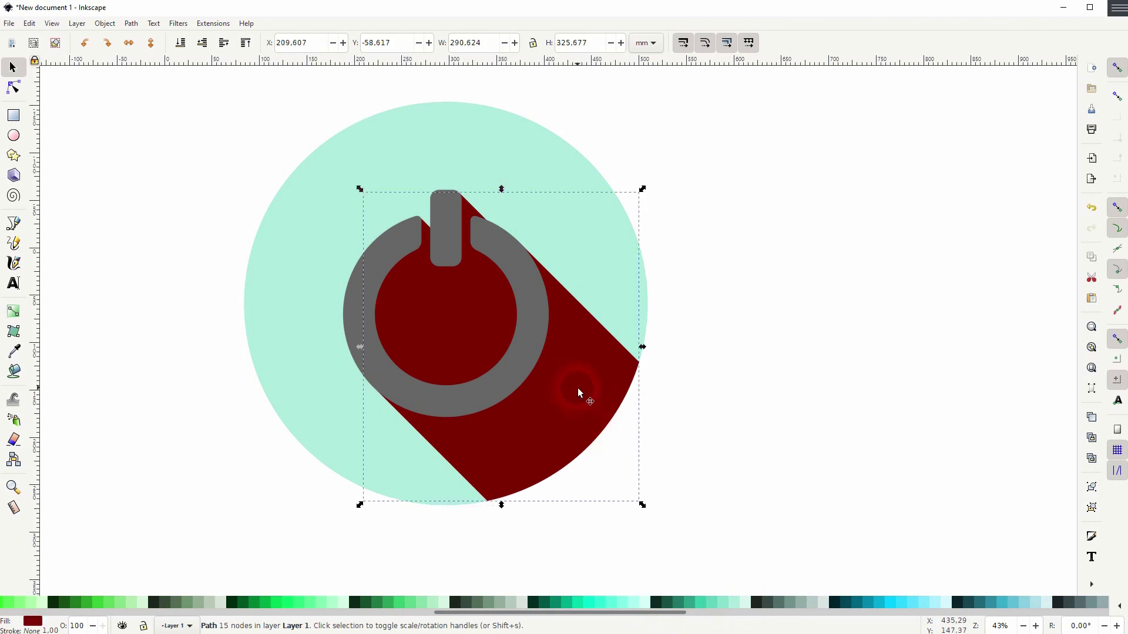
left_click(727, 604)
left_click(714, 604)
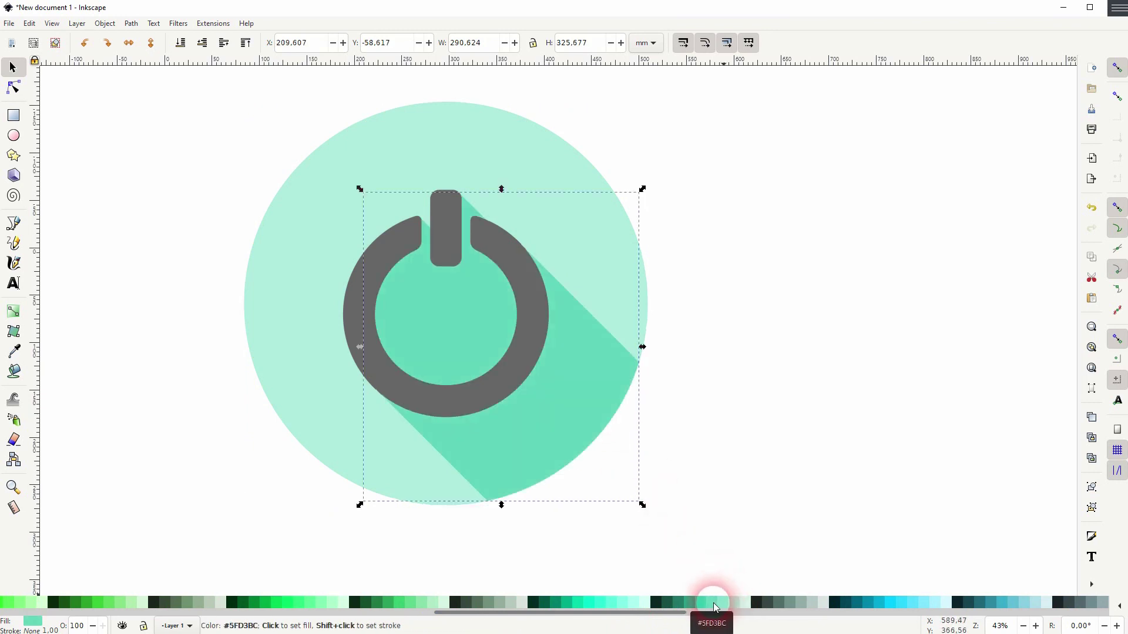
- Rubber-band select the symbol, circle and shadow and group them
left_click(783, 448)
scroll(758, 403, "down", 1)
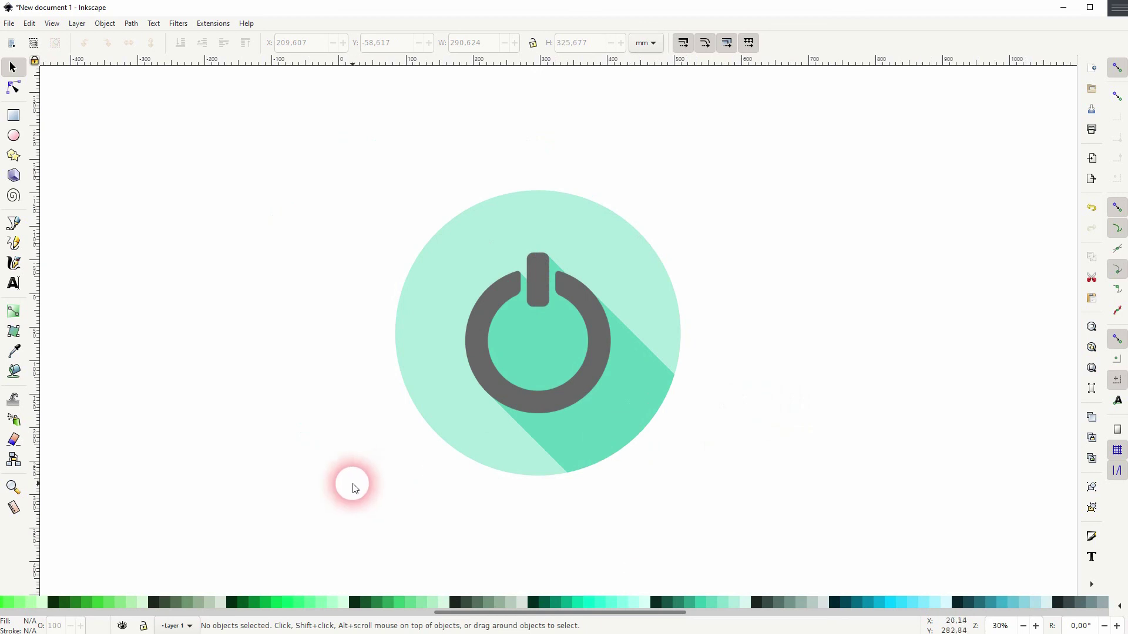
left_click_drag(353, 487, 818, 84)
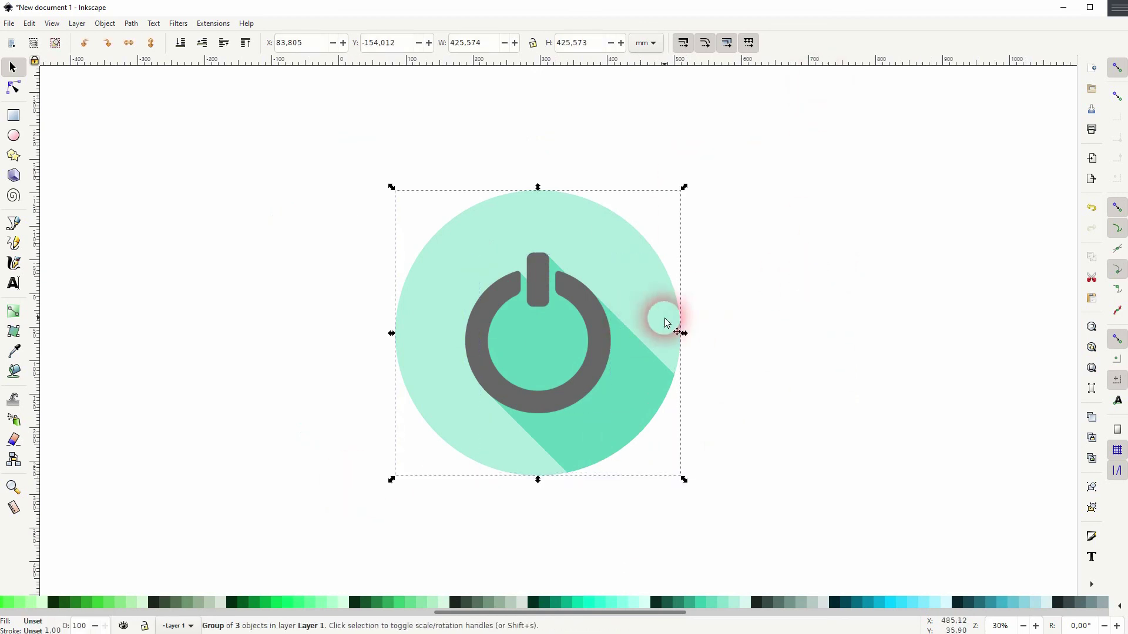
key("ctrl+alt+KP_5")
left_click(744, 313)
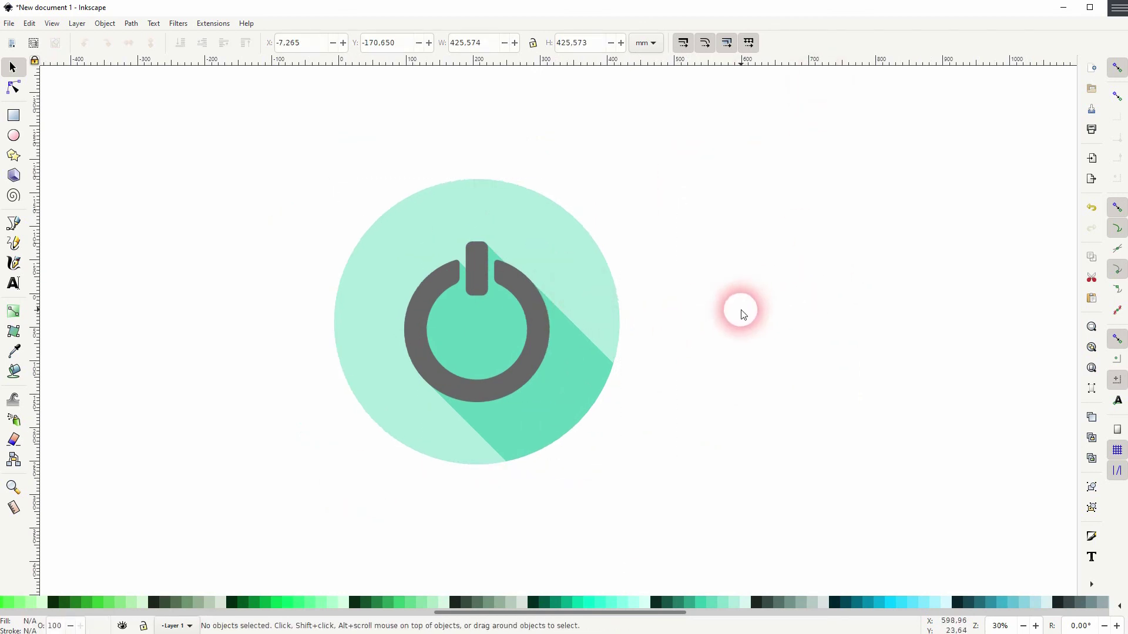